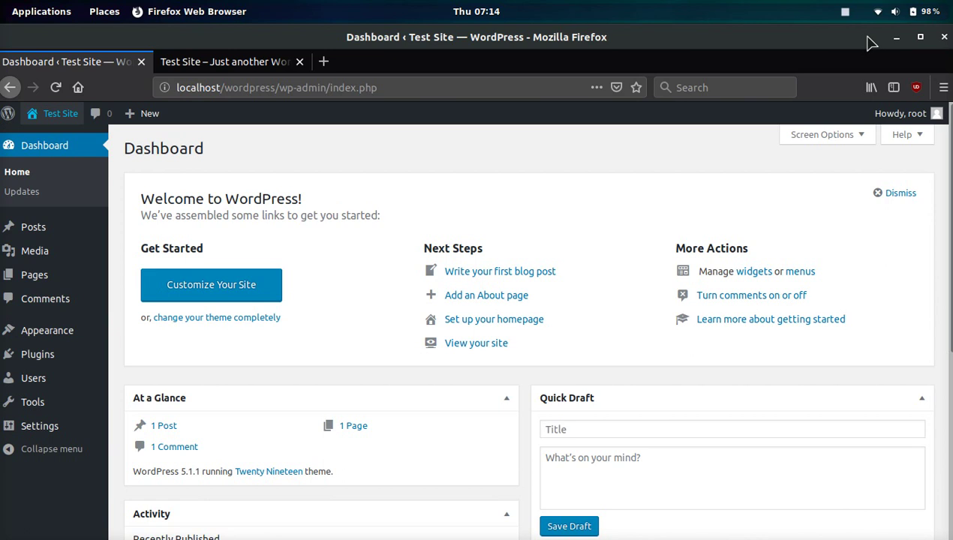
Check the live site's footer credit, then return to the WordPress Dashboard
left_click(252, 64)
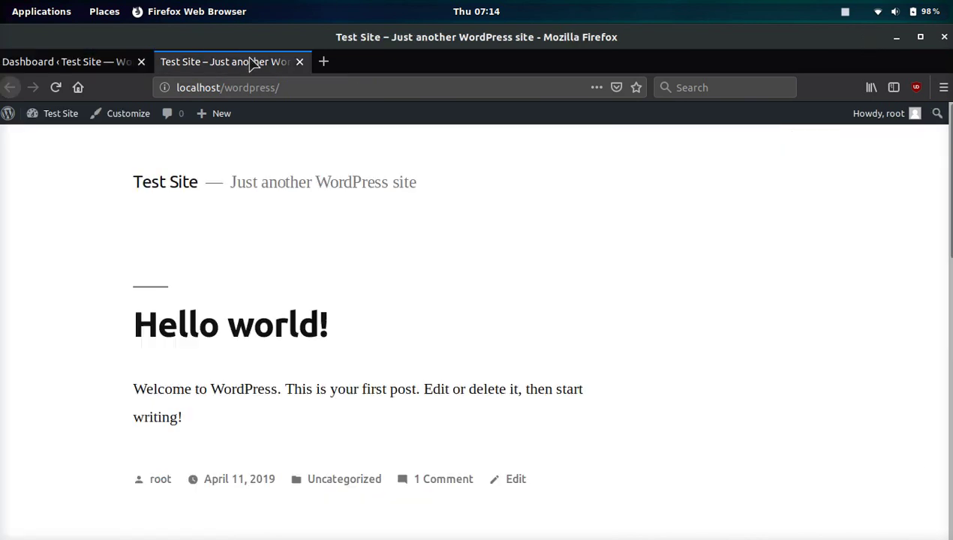
key("End")
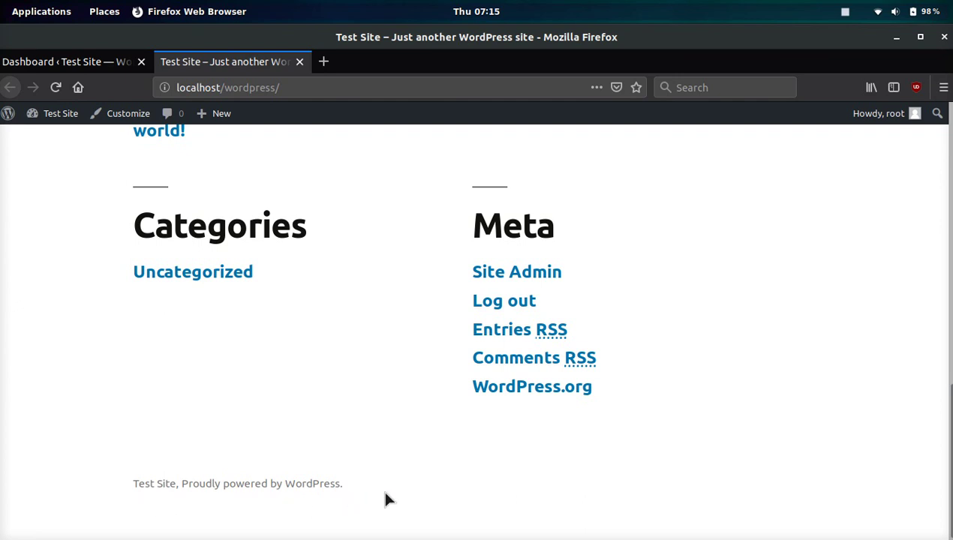
left_click(102, 63)
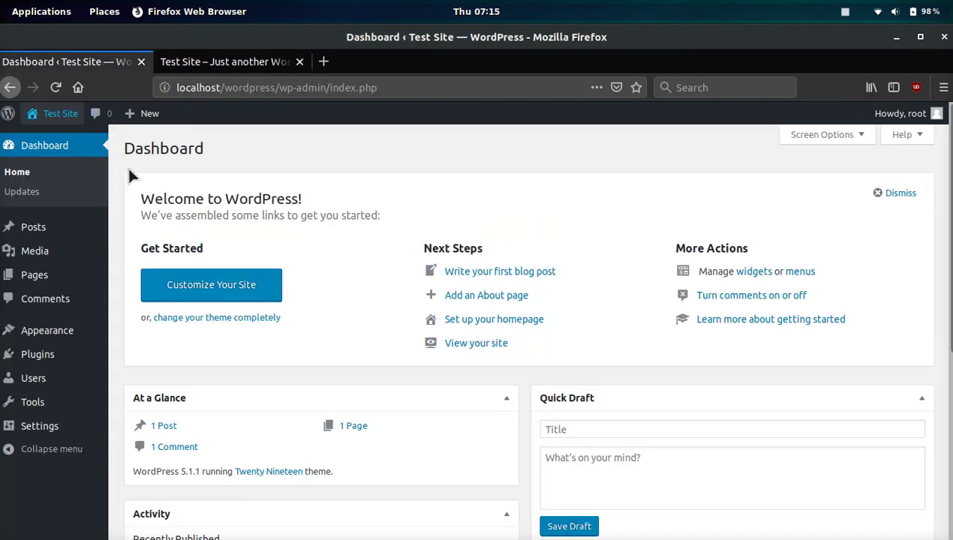
Search the plugin directory for 'remove footer' from the Add New Plugins page
mouse_move(88, 355)
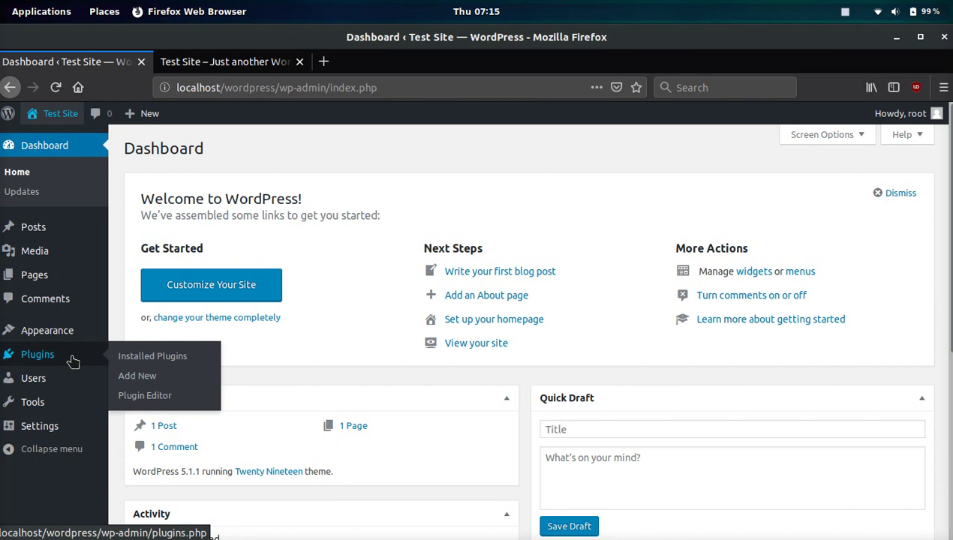
left_click(132, 378)
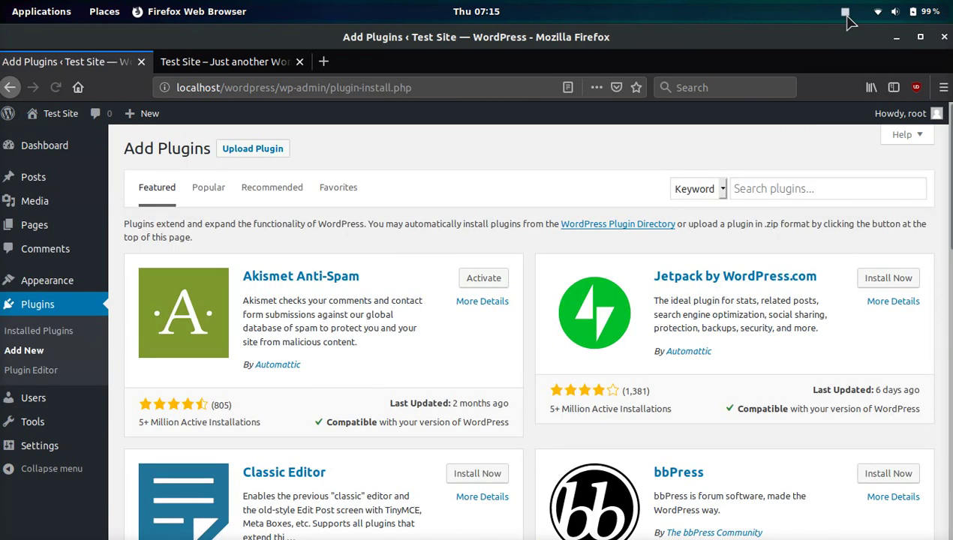
left_click(847, 13)
left_click(859, 63)
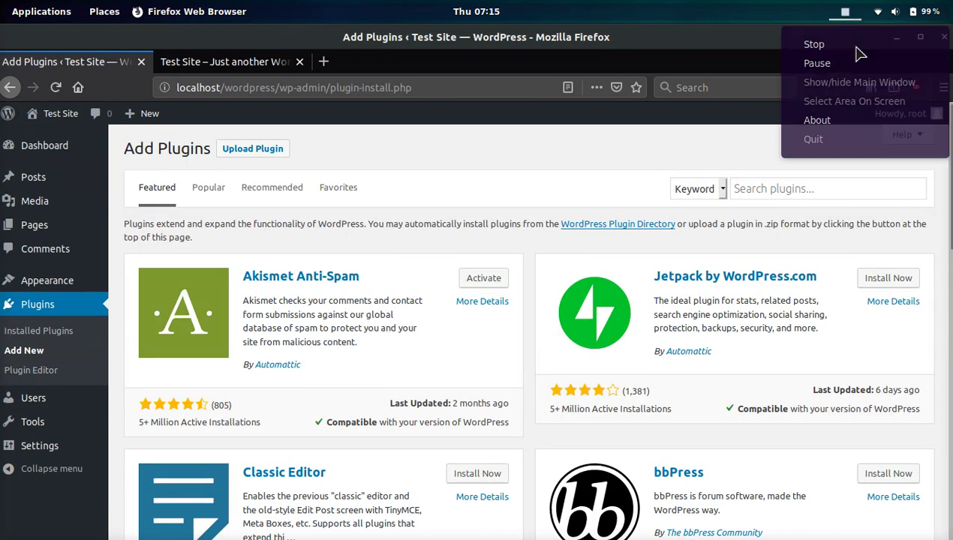
left_click(807, 189)
type("remove")
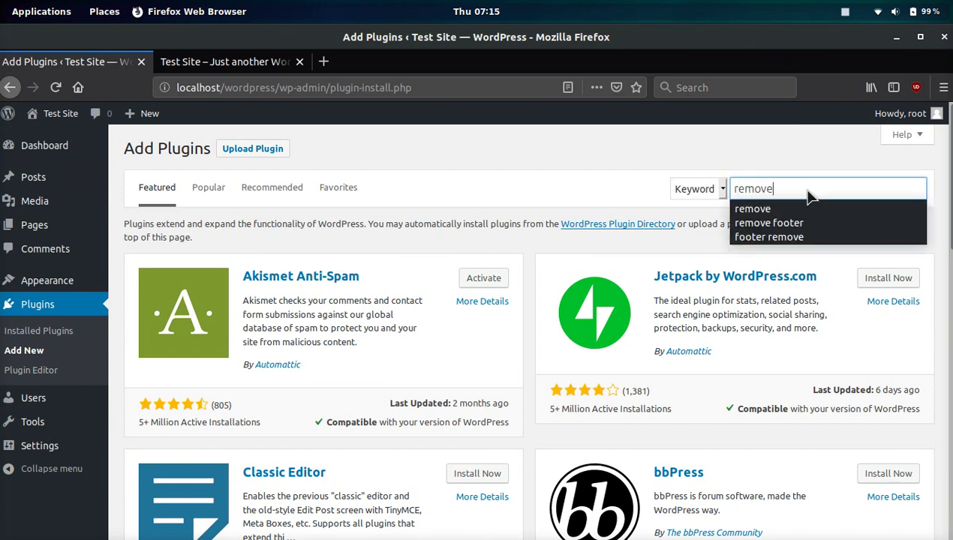
type(" footer")
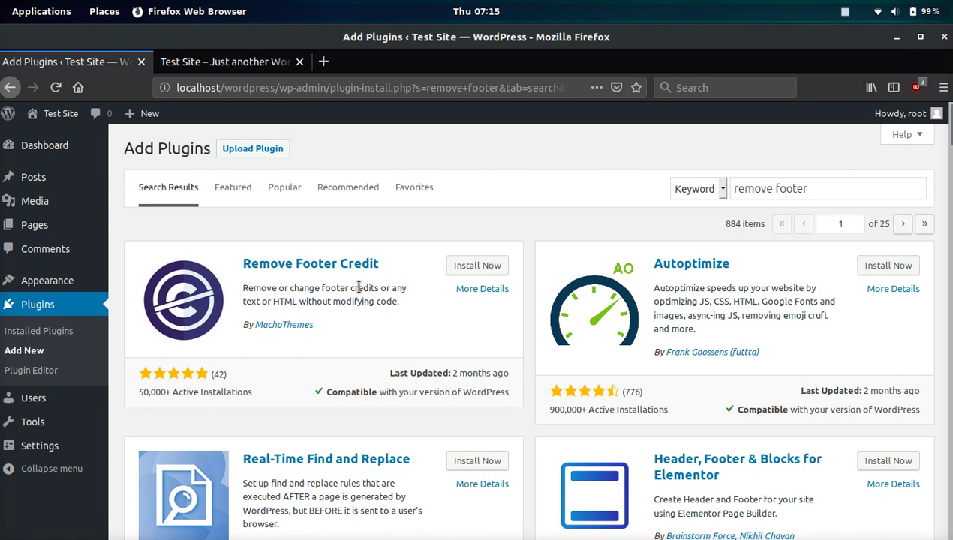
Install the Remove Footer Credit plugin and activate it
left_click(484, 265)
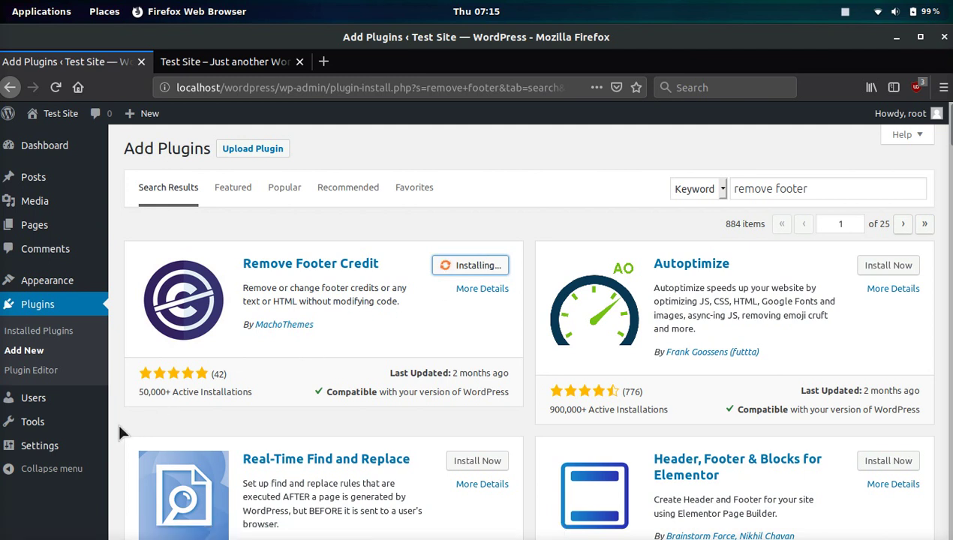
mouse_move(89, 423)
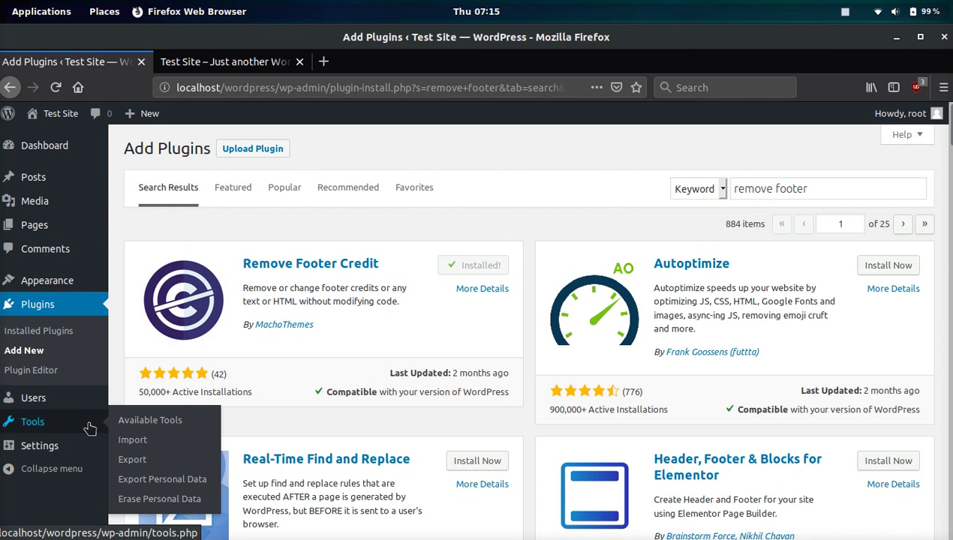
left_click(475, 267)
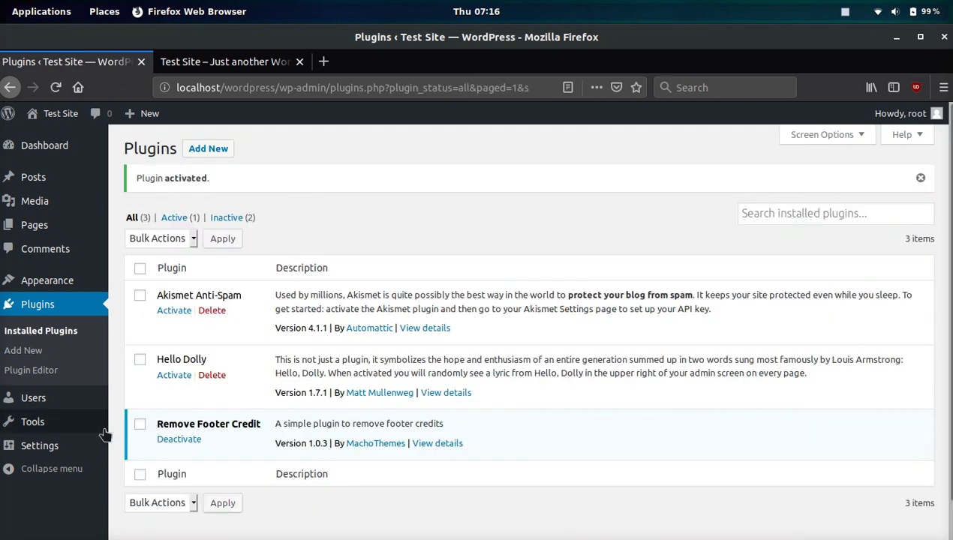
Open the Remove Footer Credit settings page under Tools
mouse_move(77, 423)
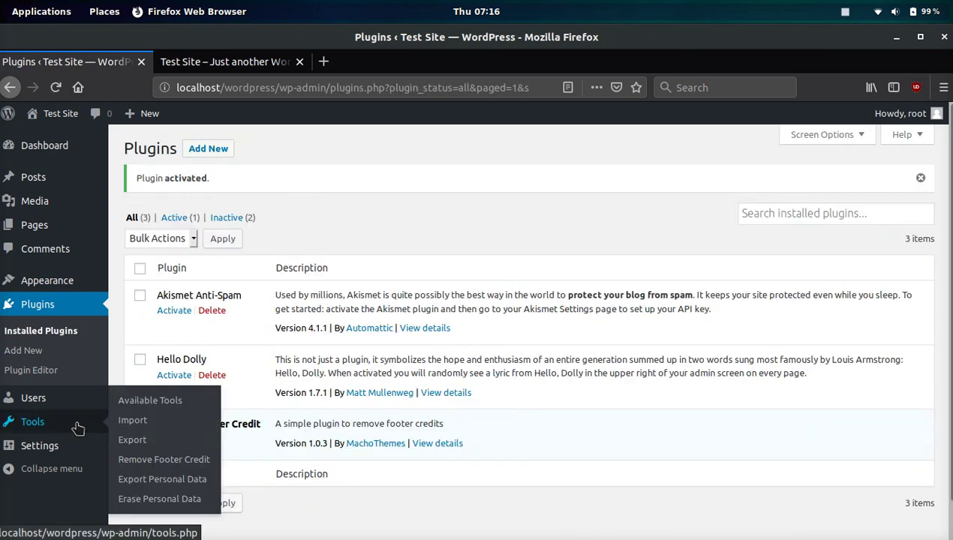
left_click(181, 463)
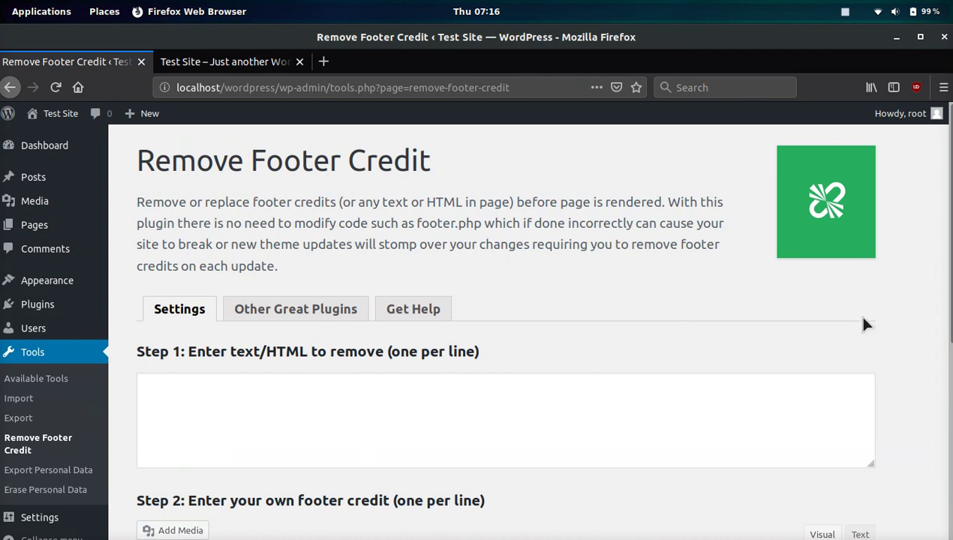
scroll(863, 324, "down", 5)
scroll(863, 317, "up", 1)
scroll(862, 316, "up", 2)
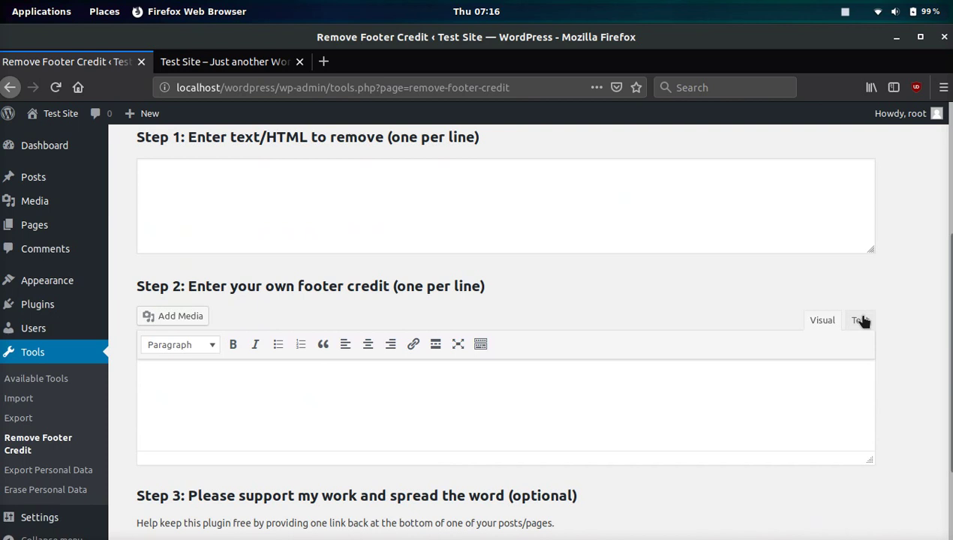
Save 'Test Site, Proudly powered by WordPress.' as Step 1 removal text and reload the site
left_click(187, 60)
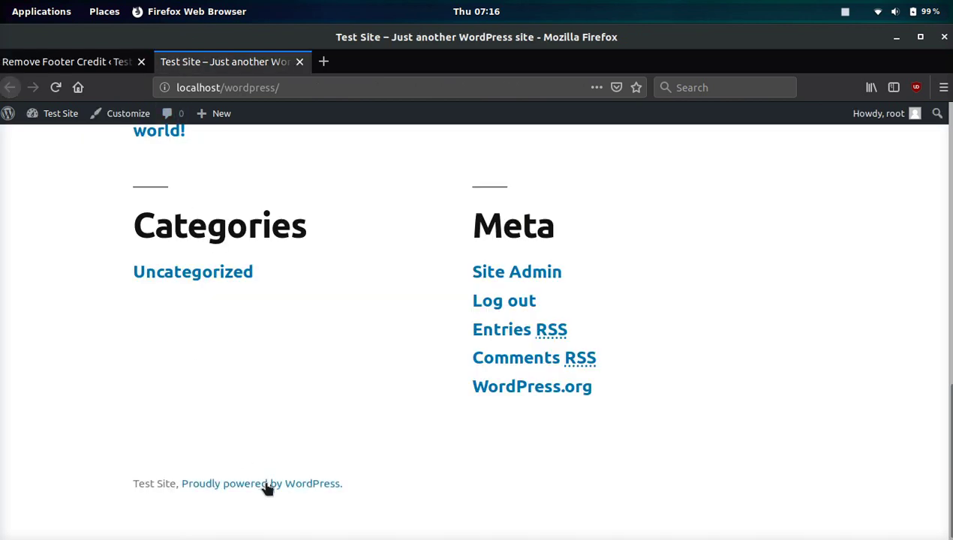
left_click_drag(349, 484, 145, 484)
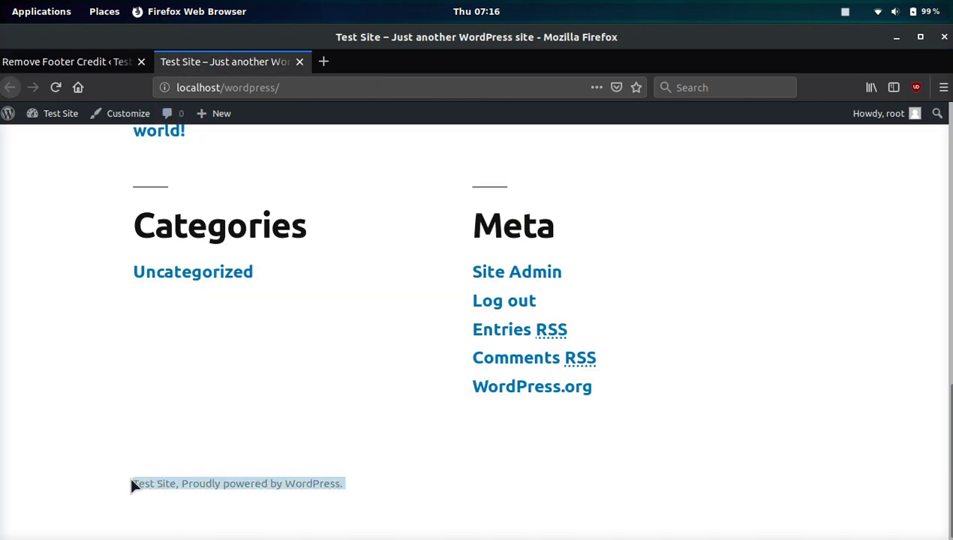
key("ctrl+c")
left_click(30, 61)
left_click(344, 194)
key("ctrl+v")
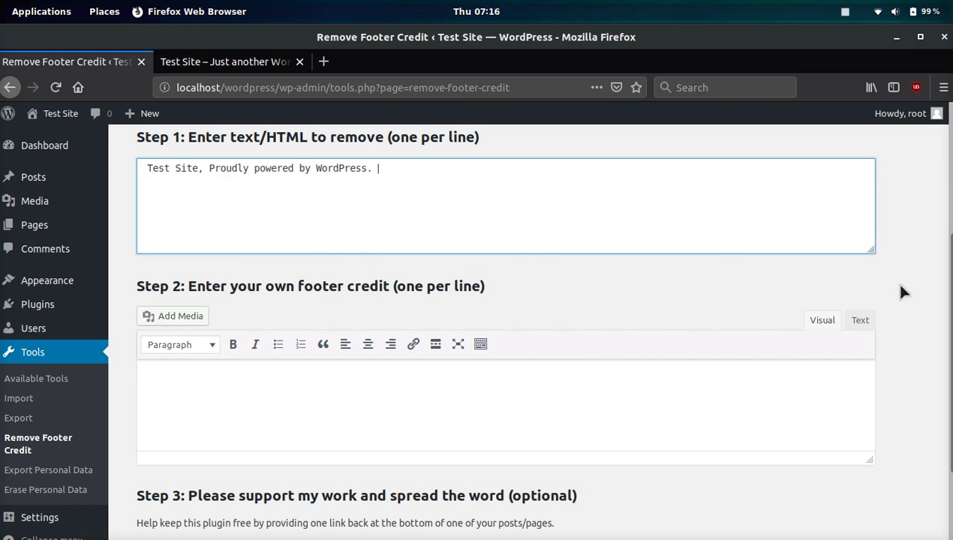
scroll(910, 316, "down", 3)
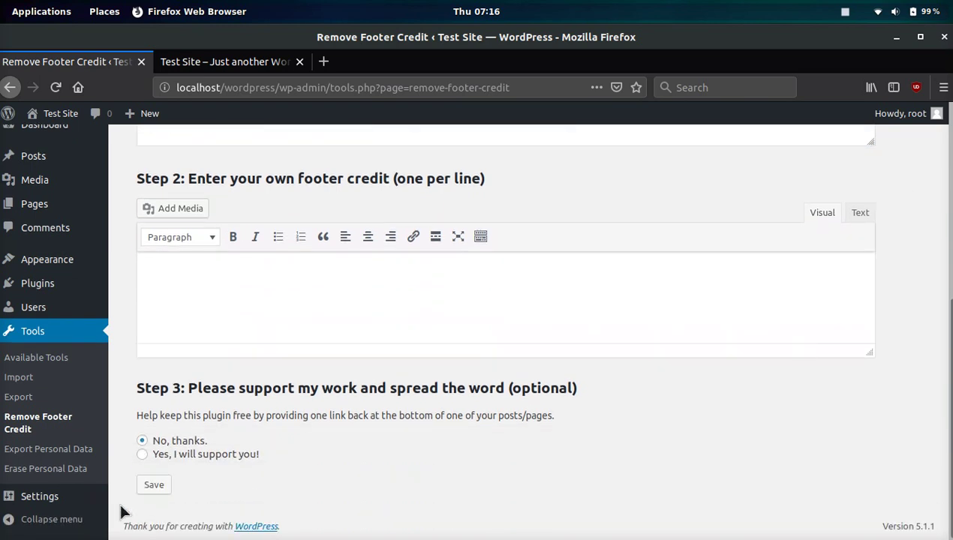
left_click(165, 486)
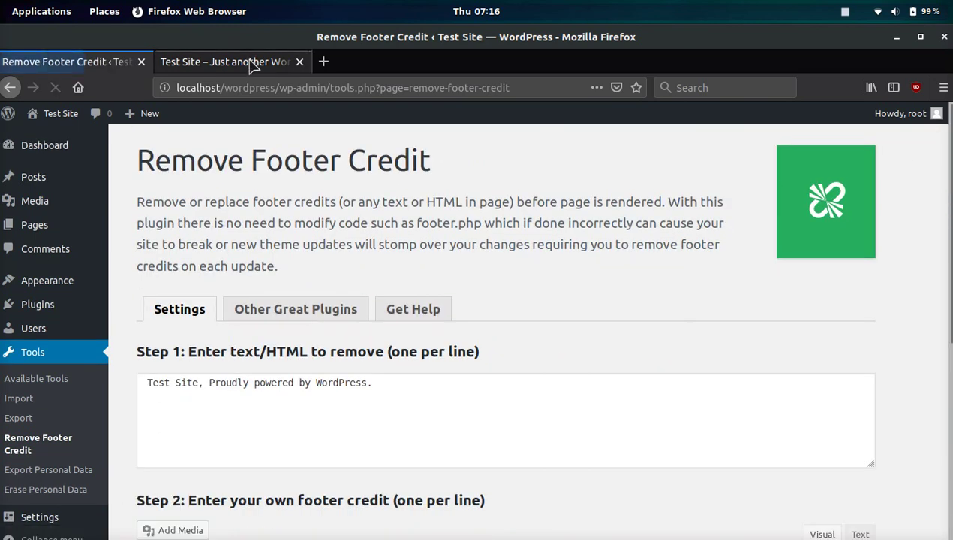
left_click(254, 65)
key("F5")
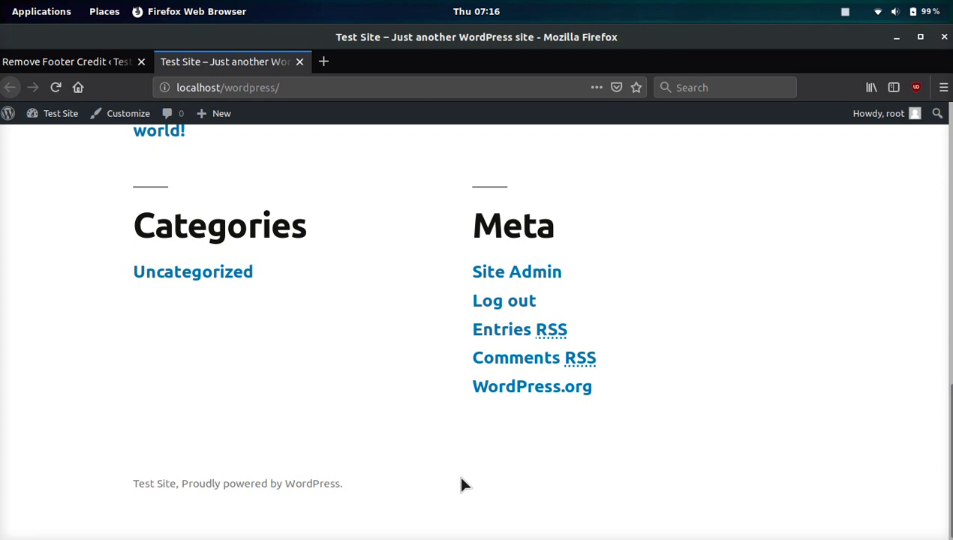
Open the home page's source in a new tab with Ctrl+U
key("ctrl+u")
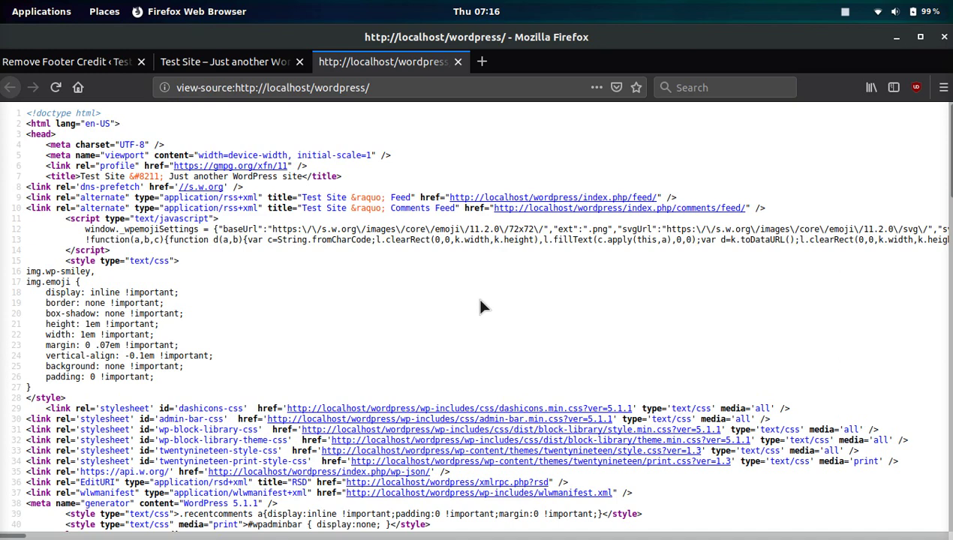
scroll(480, 306, "down", 20)
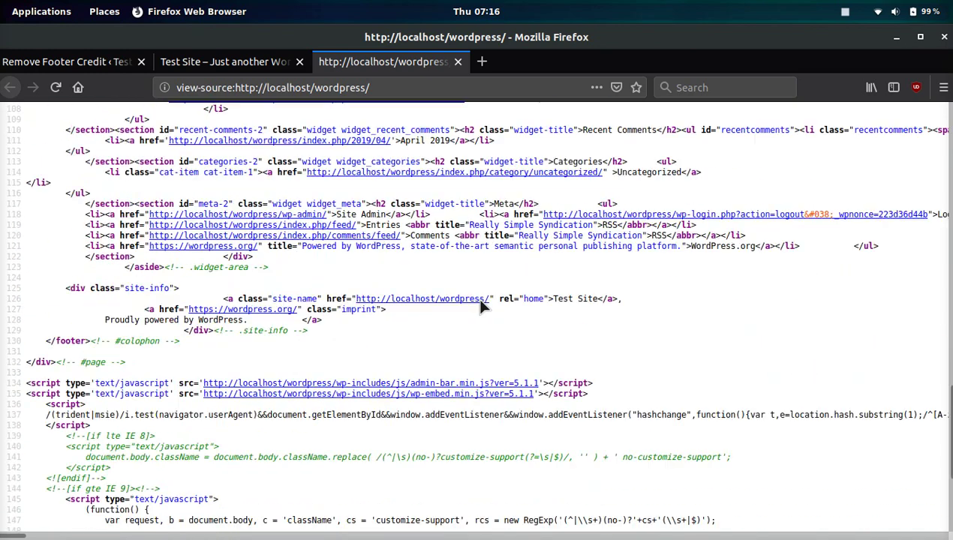
scroll(480, 298, "down", 5)
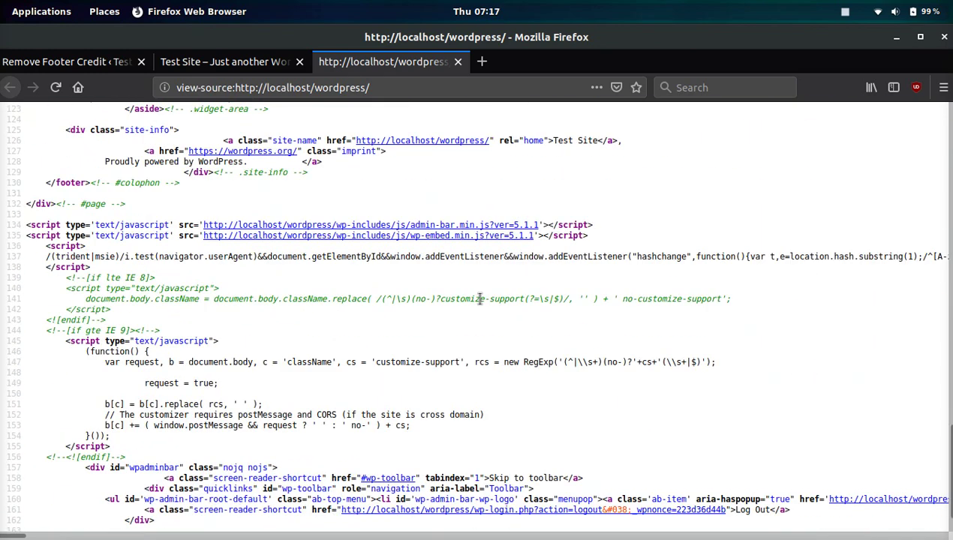
Search the source for 'proudly' and select the site-info footer markup on lines 126–128
key("ctrl+f")
key("ctrl+d")
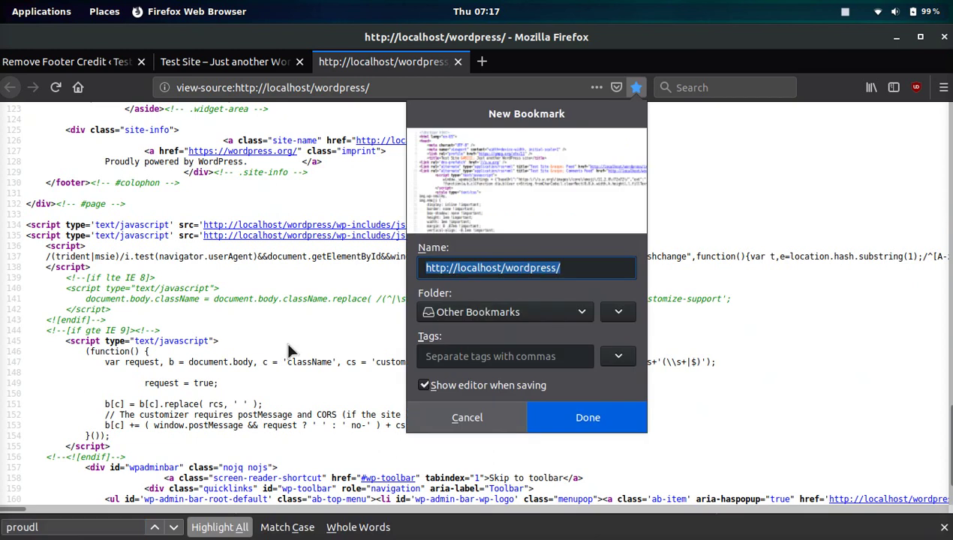
key("Return")
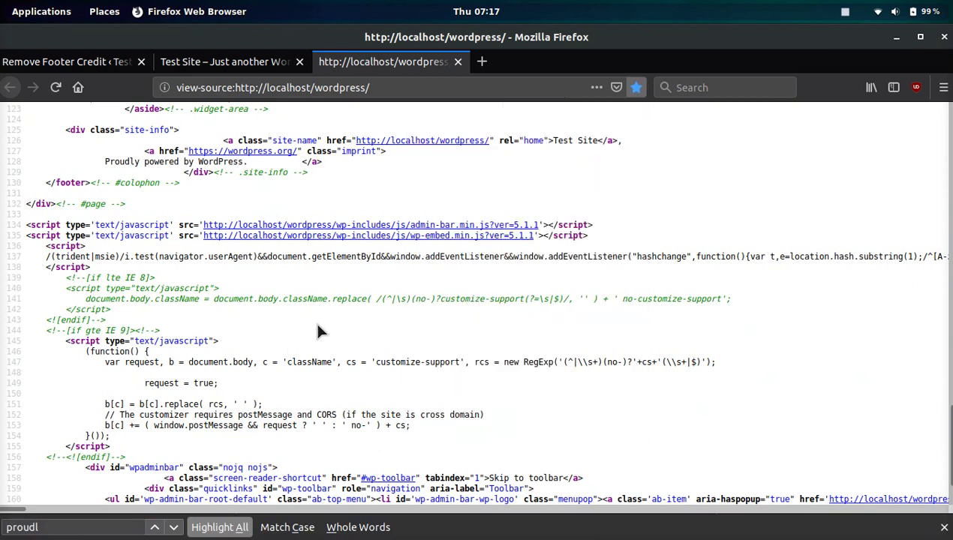
left_click(67, 528)
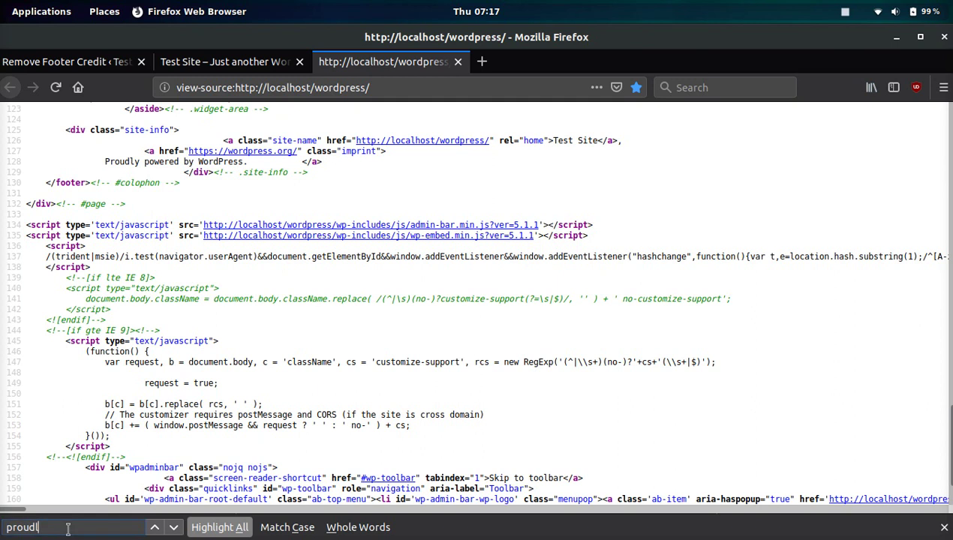
type("y")
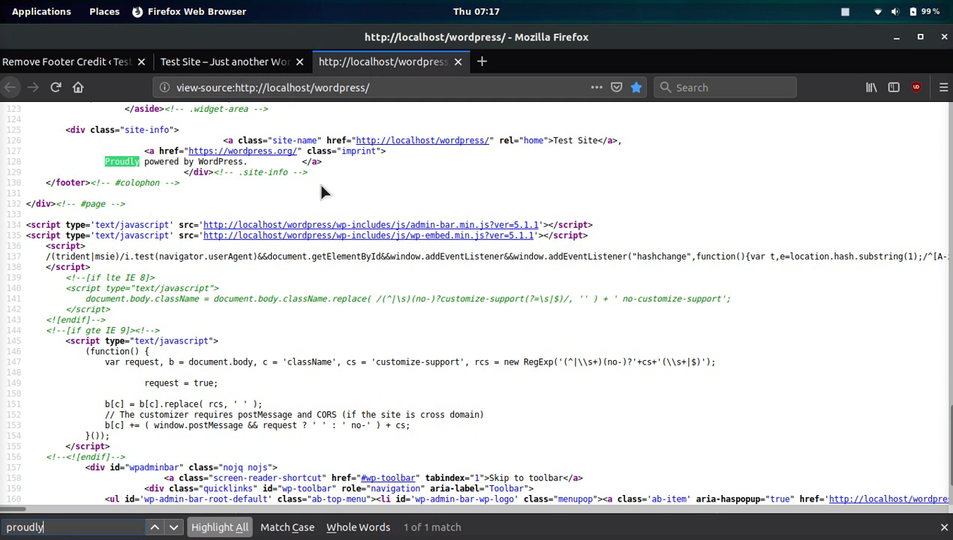
left_click(342, 181)
scroll(342, 181, "up", 1)
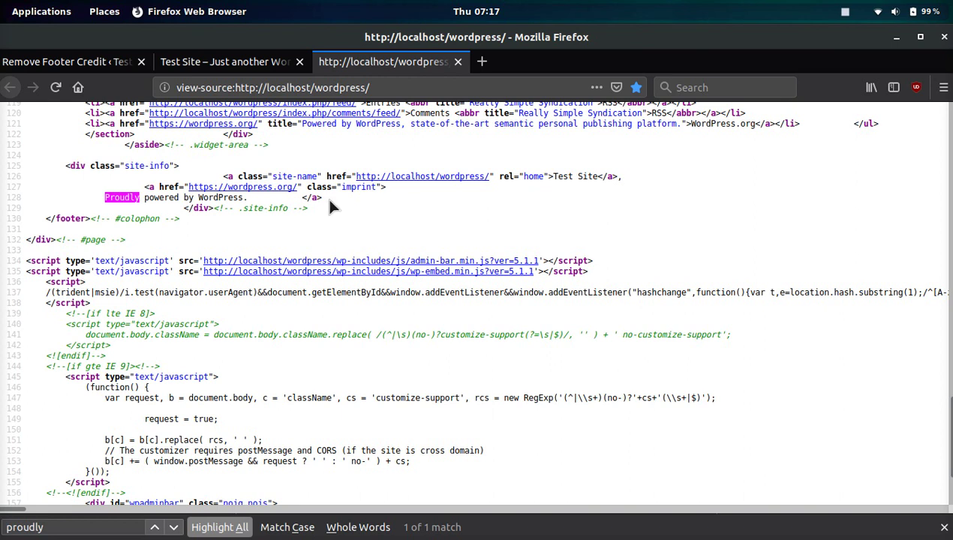
left_click_drag(327, 199, 222, 177)
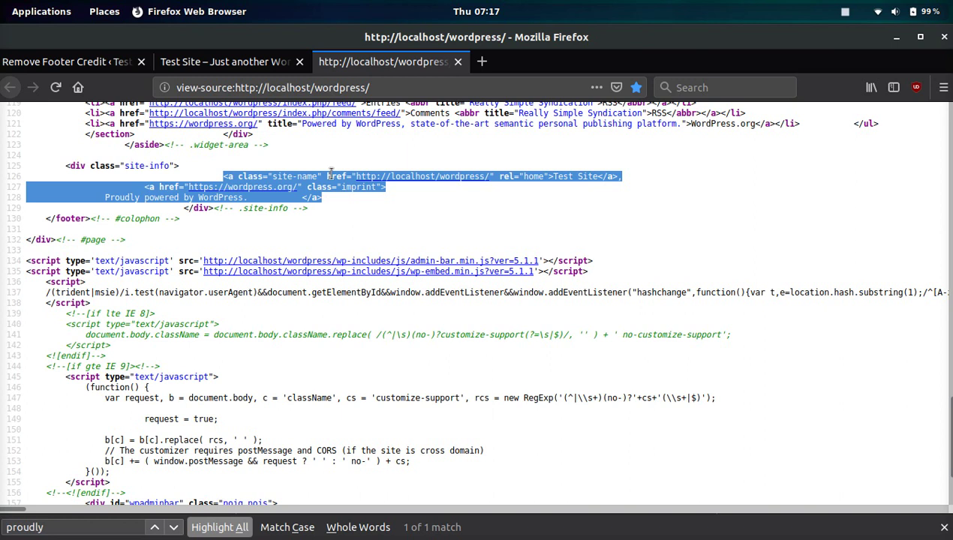
Replace the Step 1 removal text with the full footer credit HTML and save
left_click(65, 61)
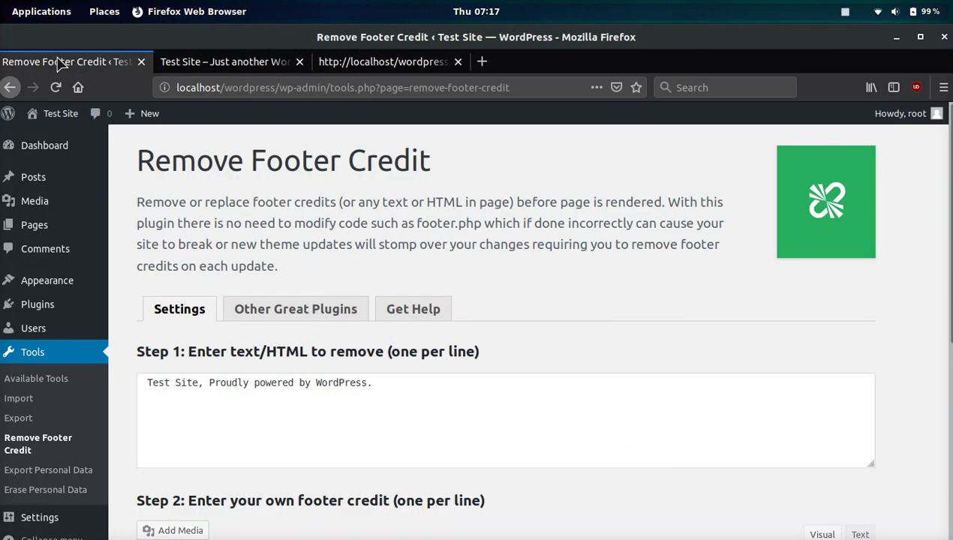
left_click(334, 399)
key("ctrl+a")
key("ctrl+v")
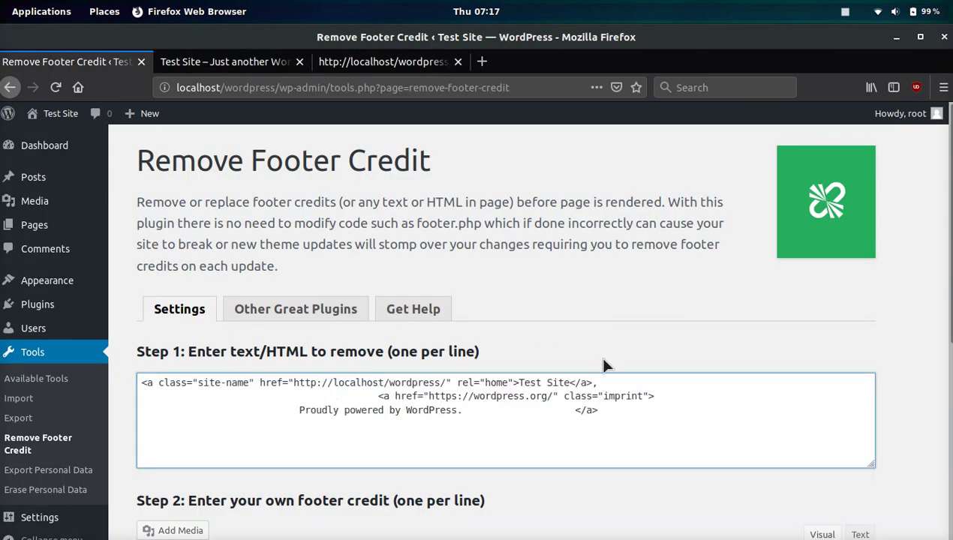
scroll(608, 353, "down", 3)
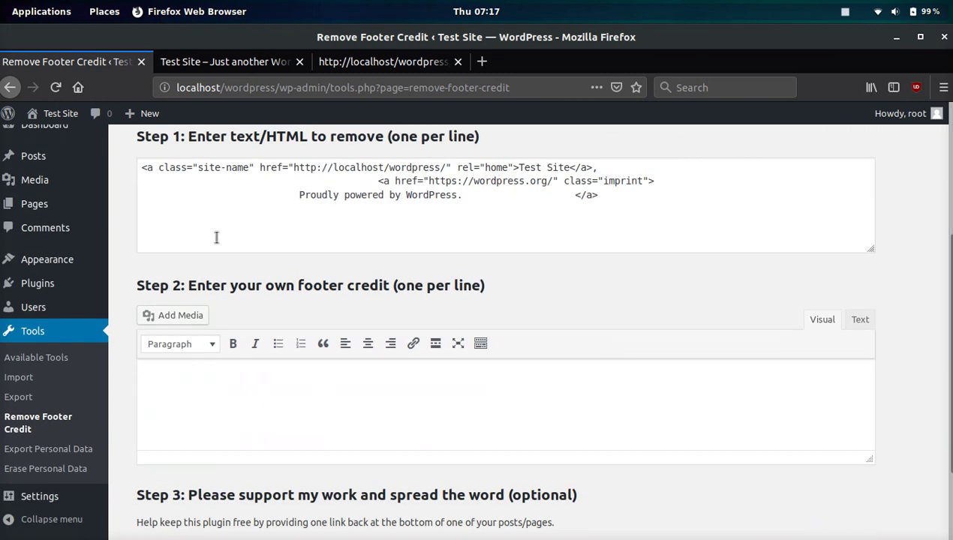
scroll(662, 310, "down", 2)
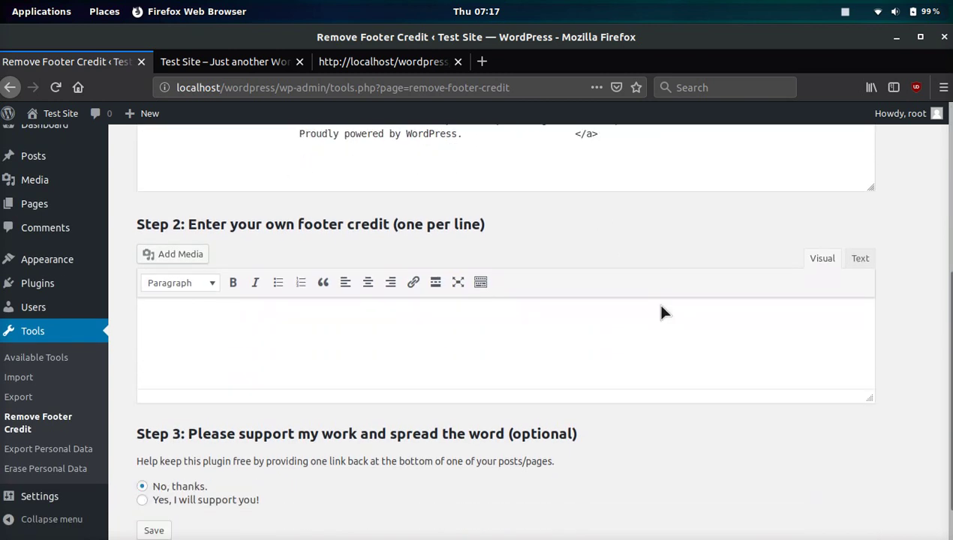
left_click(153, 485)
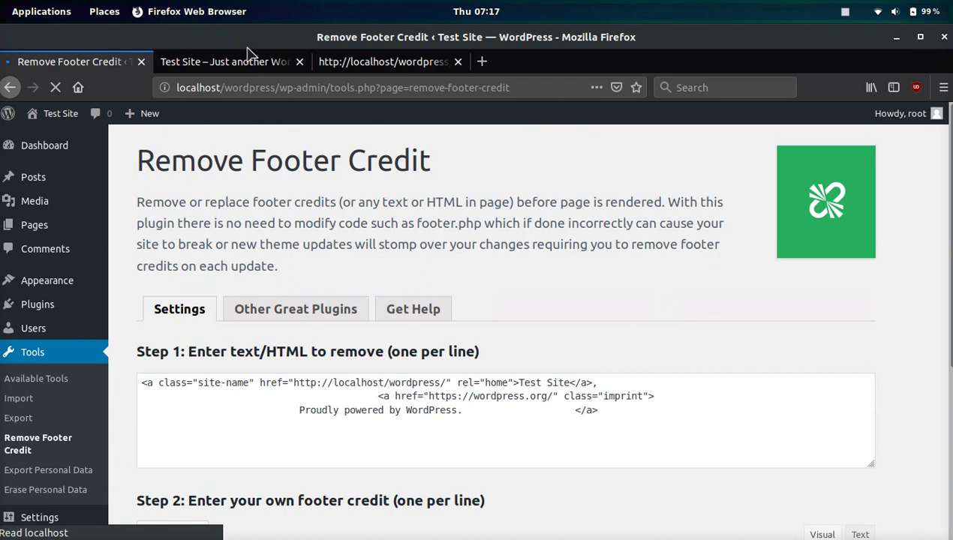
Reload the live site to check the footer, then return to the plugin settings
left_click(248, 62)
key("F5")
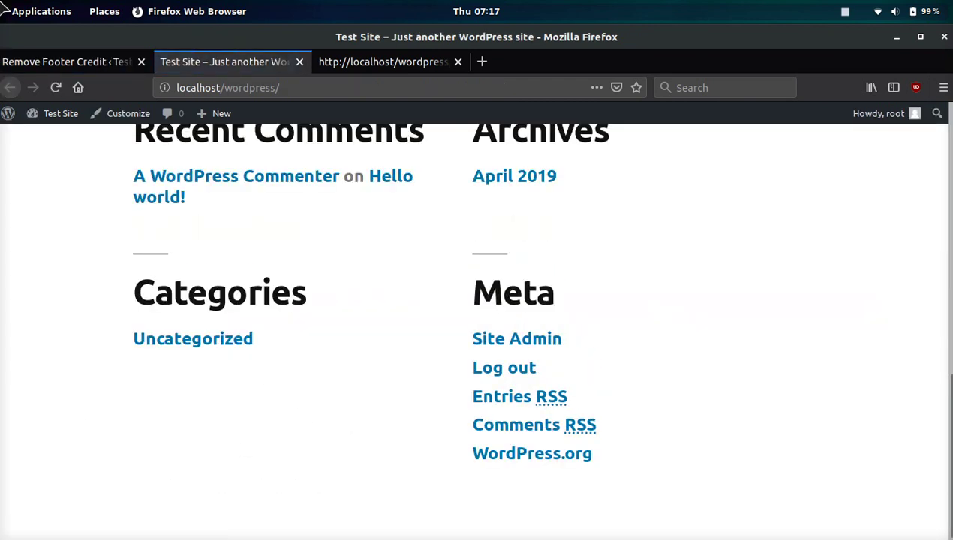
left_click(63, 63)
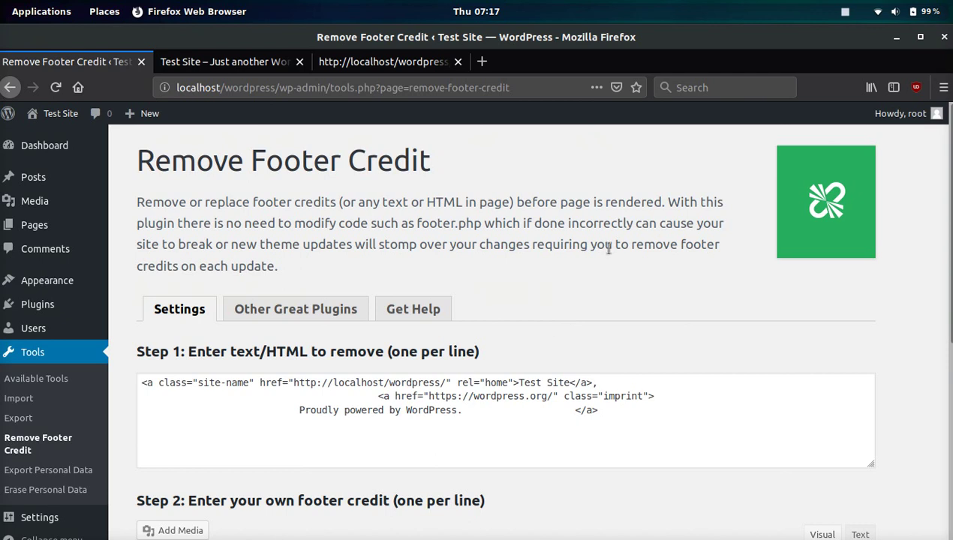
scroll(604, 244, "down", 5)
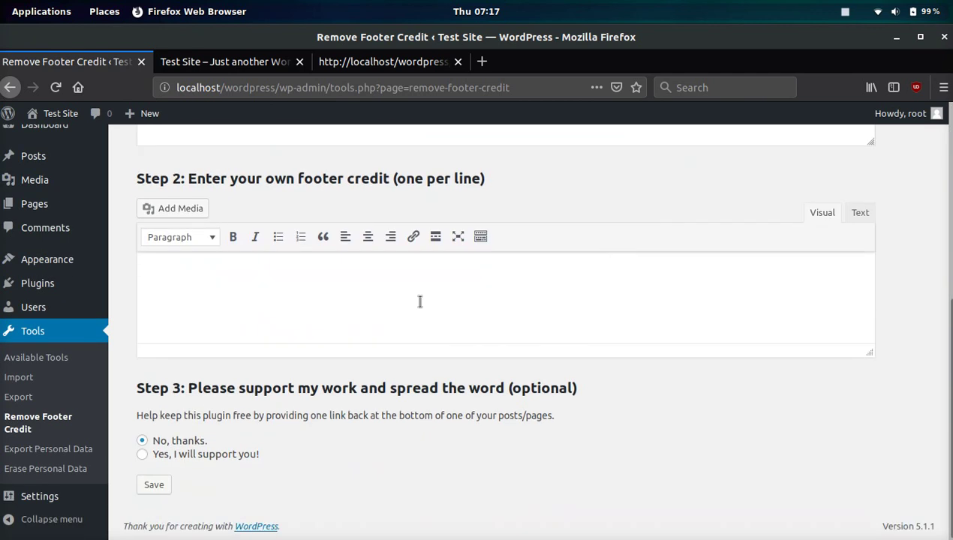
Enter 'Hello World' as the Step 2 replacement footer credit and save
left_click(420, 302)
type("Hello World")
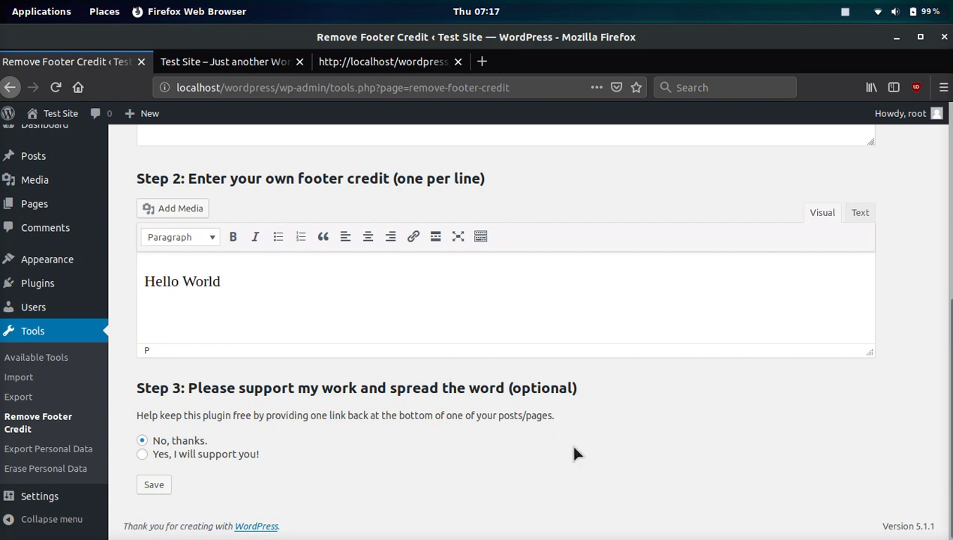
left_click(154, 485)
Check the Hello World footer on the live site, then select the text in the settings editor
left_click(218, 63)
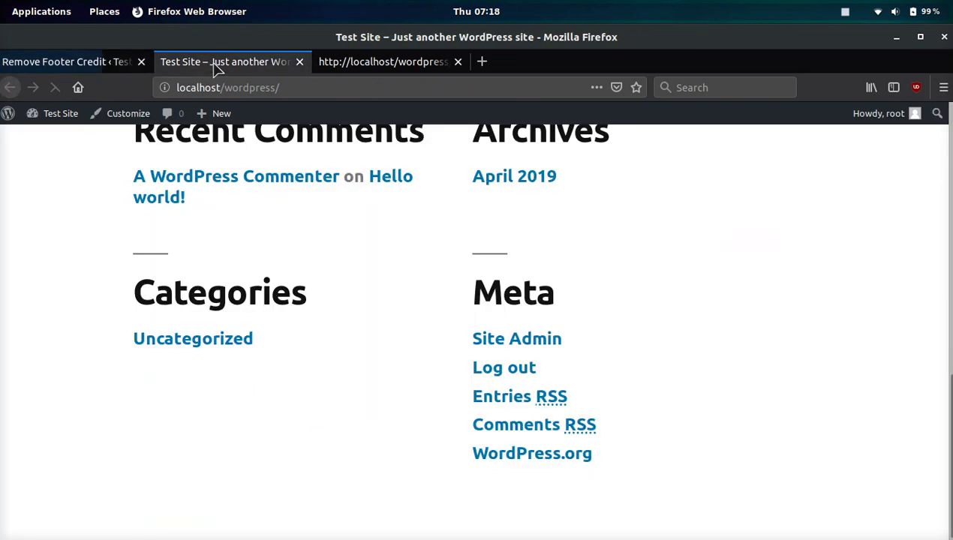
scroll(354, 506, "down", 1)
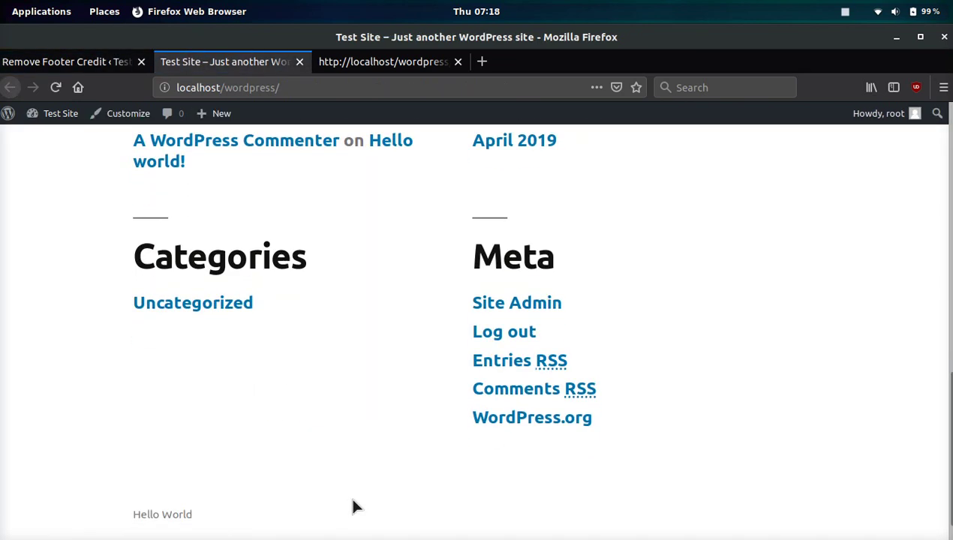
scroll(354, 506, "down", 1)
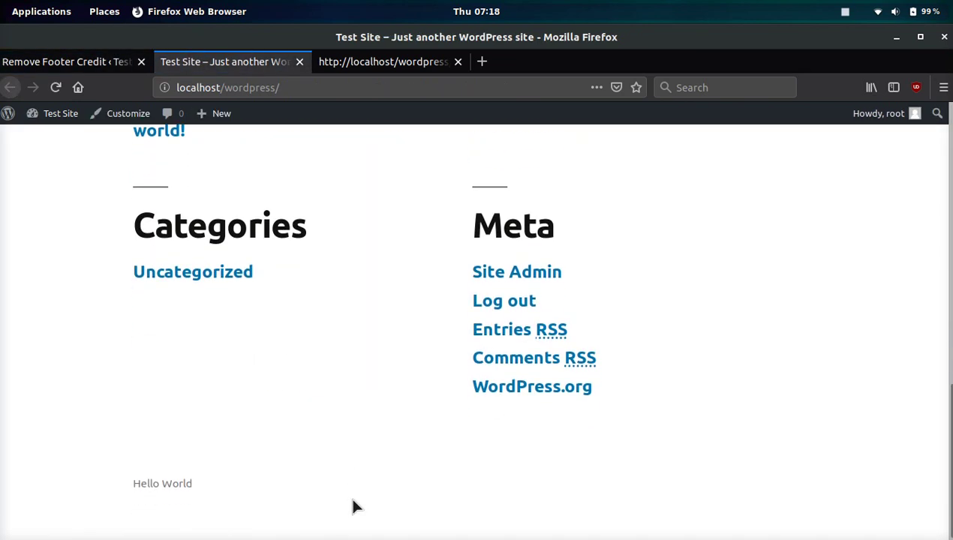
left_click(96, 63)
scroll(723, 300, "down", 6)
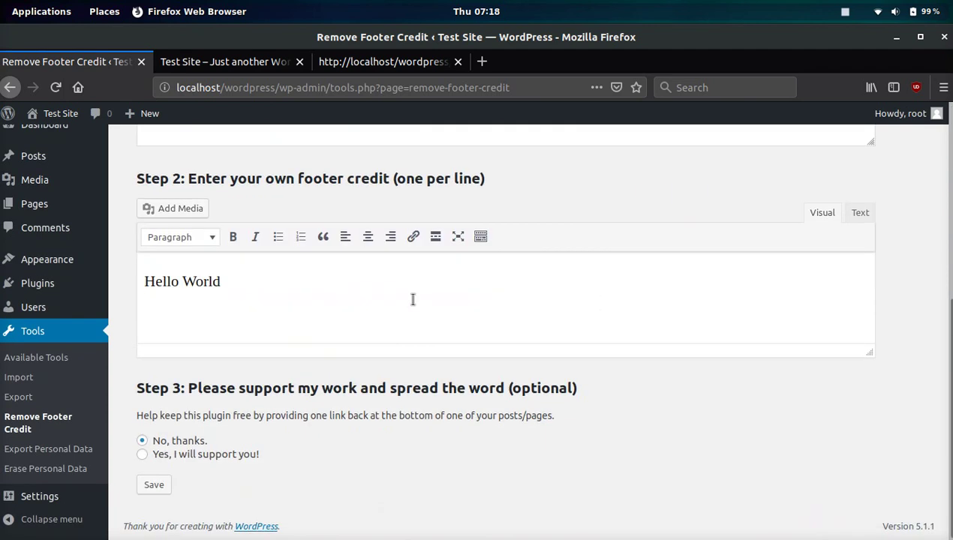
triple_click(272, 291)
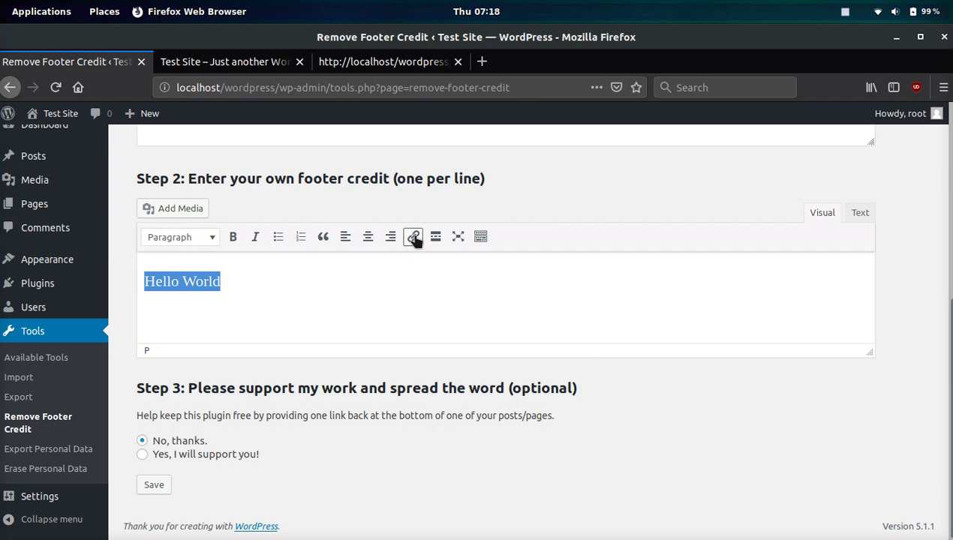
left_click(412, 236)
type("htt")
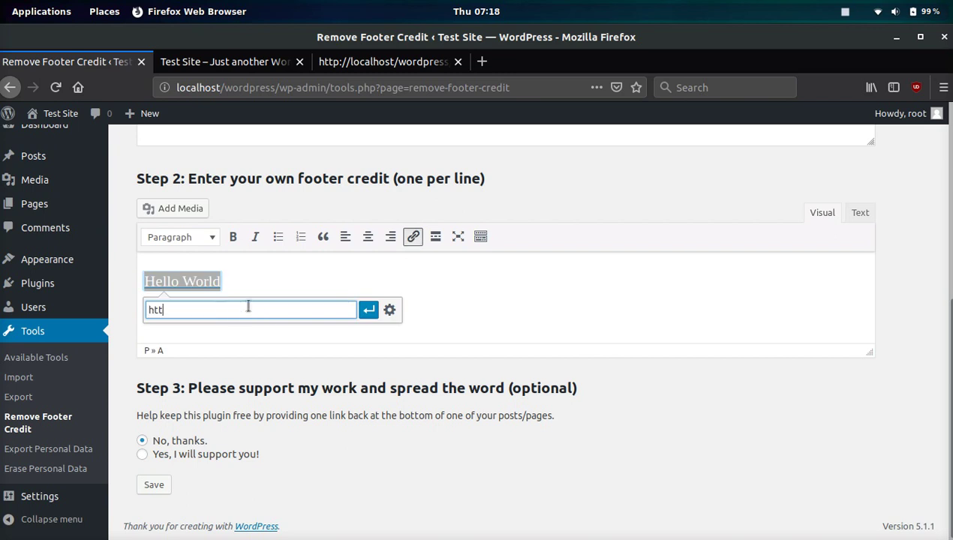
type("ps://host.promo")
key("Return")
left_click(431, 494)
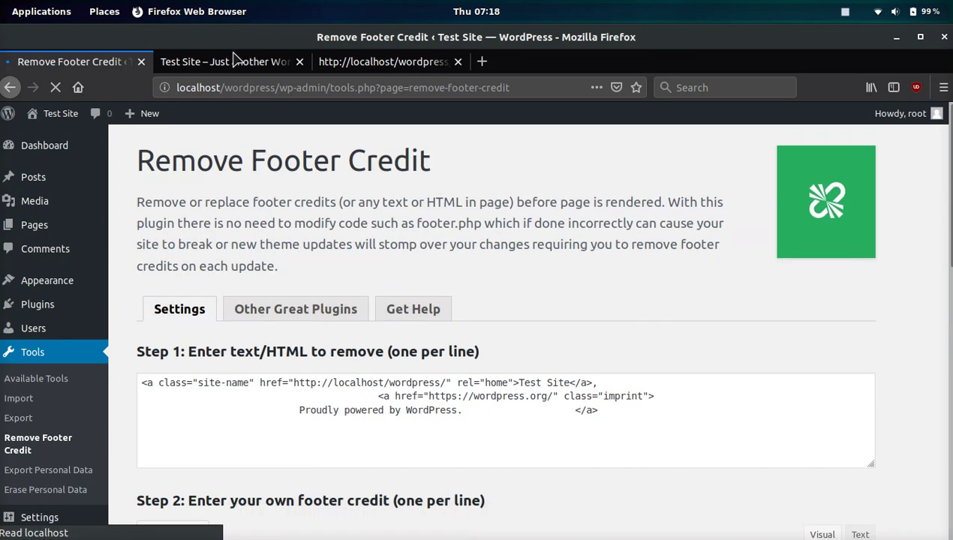
left_click(225, 62)
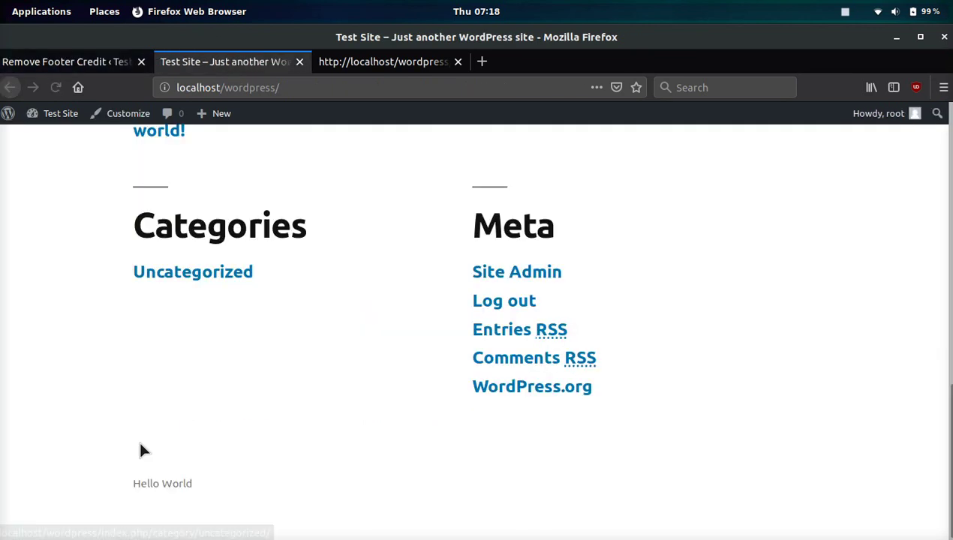
left_click(159, 485)
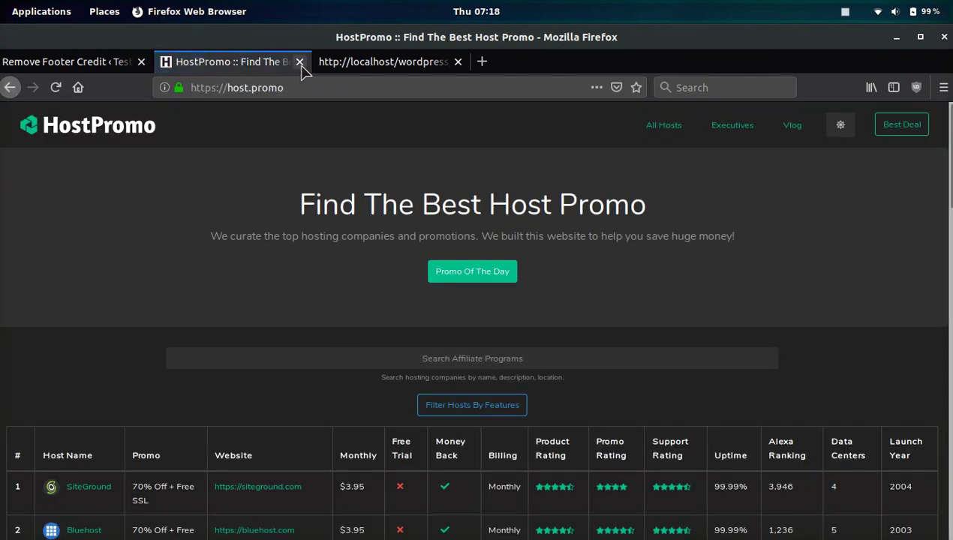
left_click(299, 63)
Deactivate and delete the Remove Footer Credit plugin, then go to Appearance > Theme Editor
left_click(78, 66)
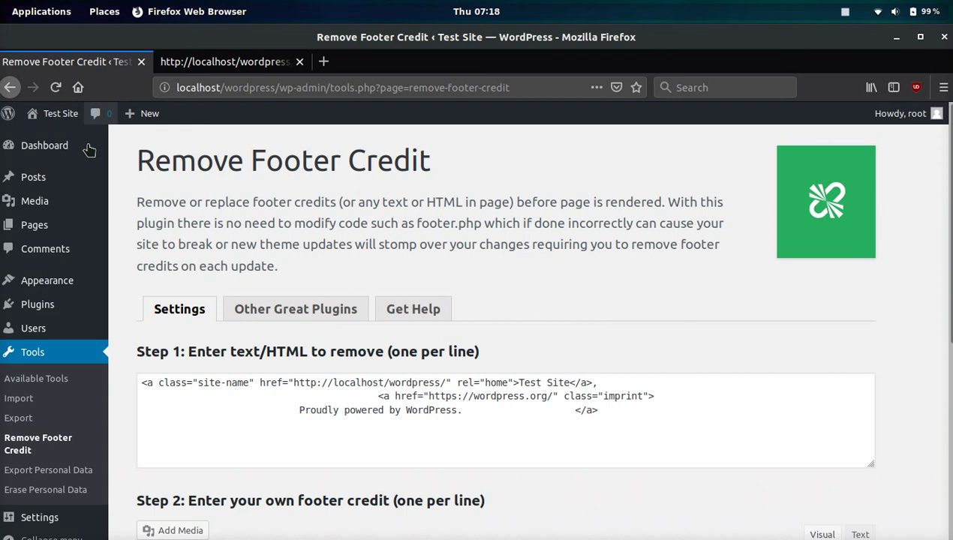
left_click(60, 309)
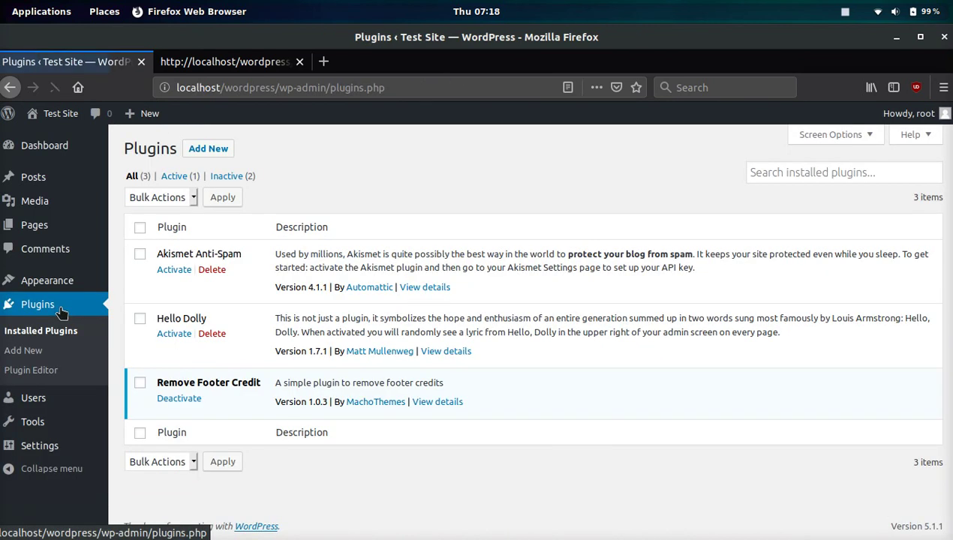
left_click(179, 398)
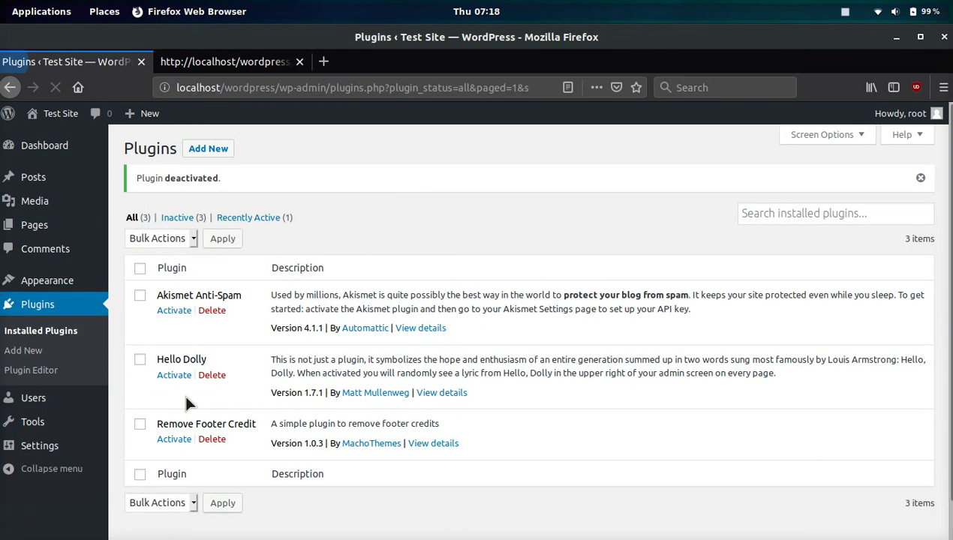
left_click(213, 440)
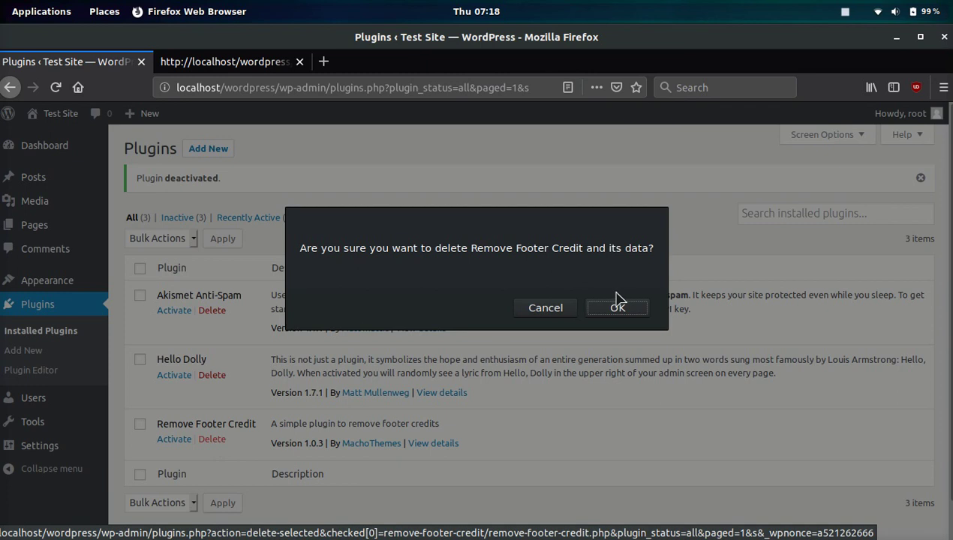
left_click(632, 311)
mouse_move(87, 284)
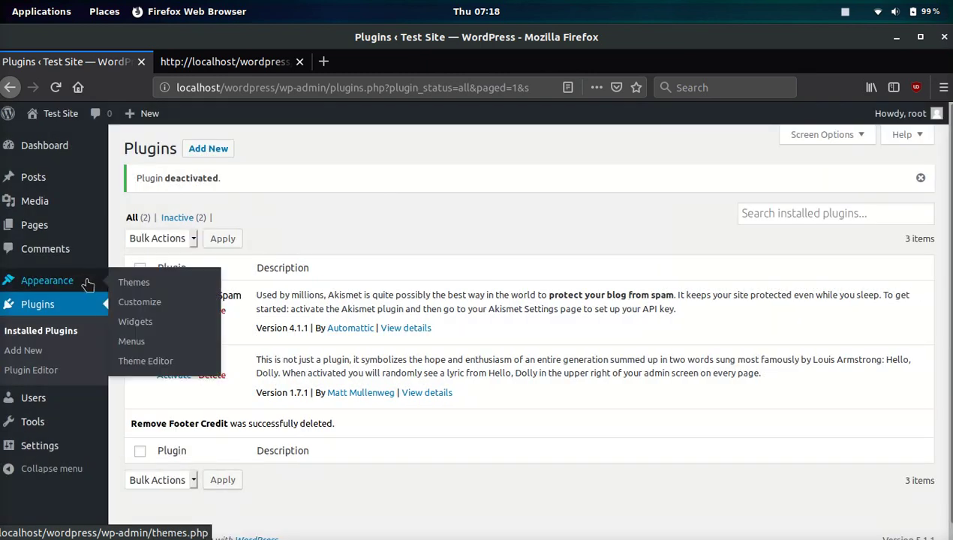
left_click(156, 362)
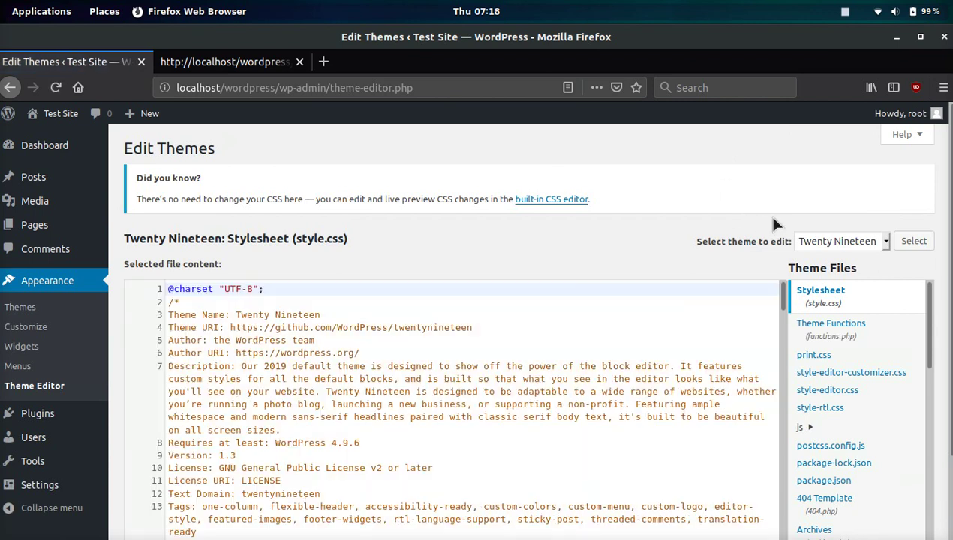
Load Theme Footer (footer.php) from the Twenty Nineteen Theme Files list
scroll(774, 223, "down", 2)
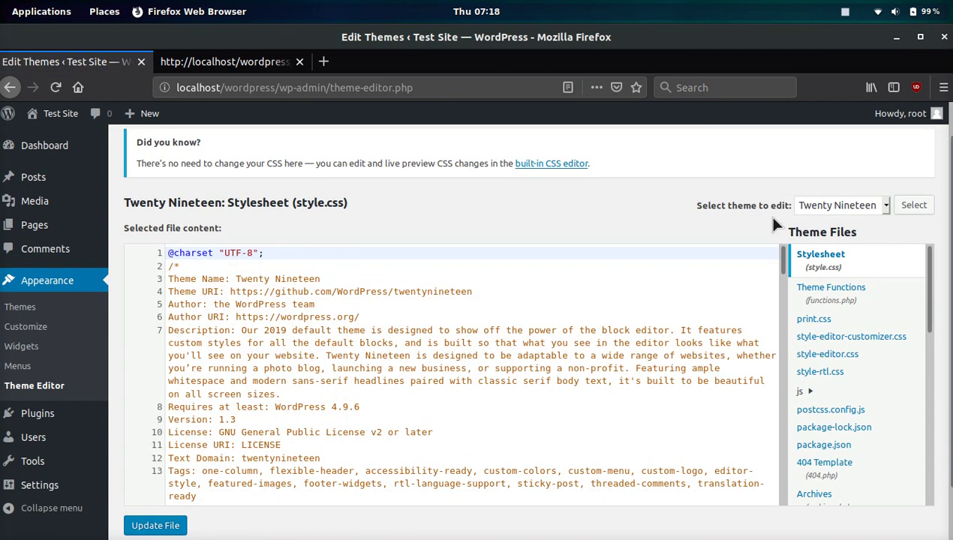
left_click_drag(930, 245, 933, 323)
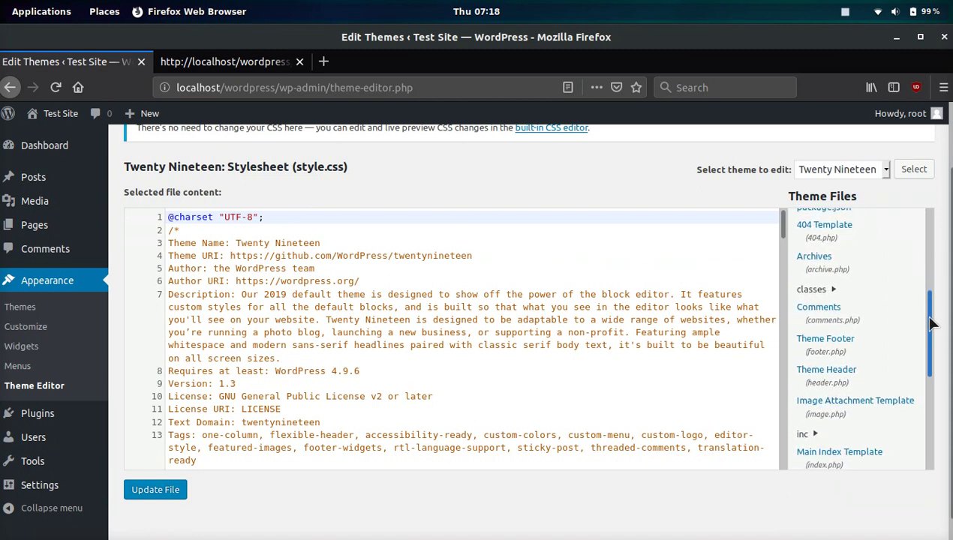
left_click_drag(930, 323, 931, 333)
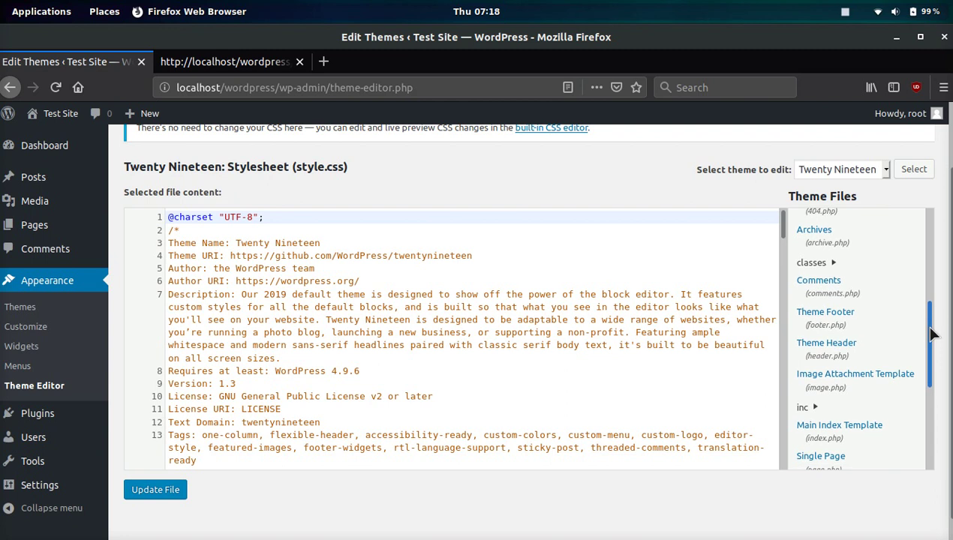
left_click(821, 313)
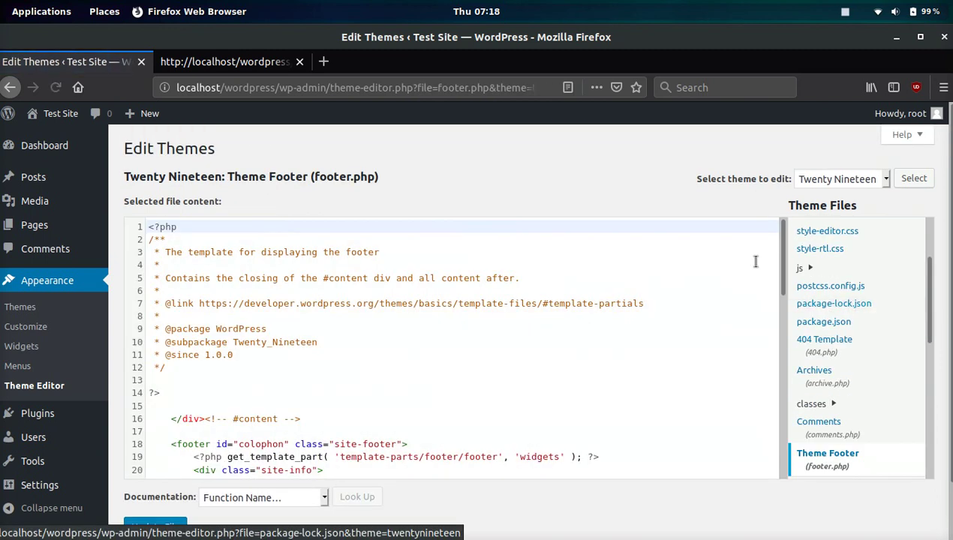
left_click_drag(782, 257, 788, 366)
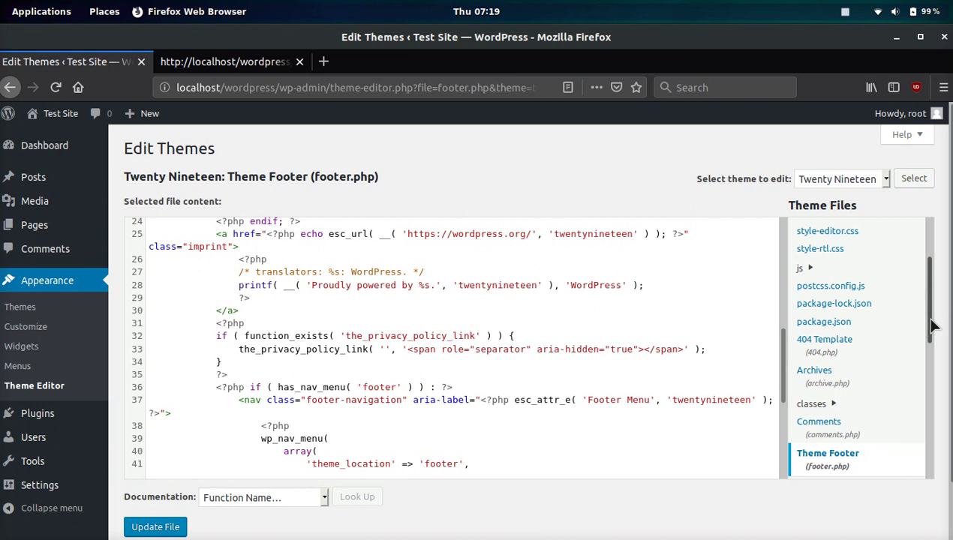
Change 'Proudly powered by %s.' to 'Hello World.' and delete the 'WordPress' argument in footer.php
scroll(863, 353, "down", 2)
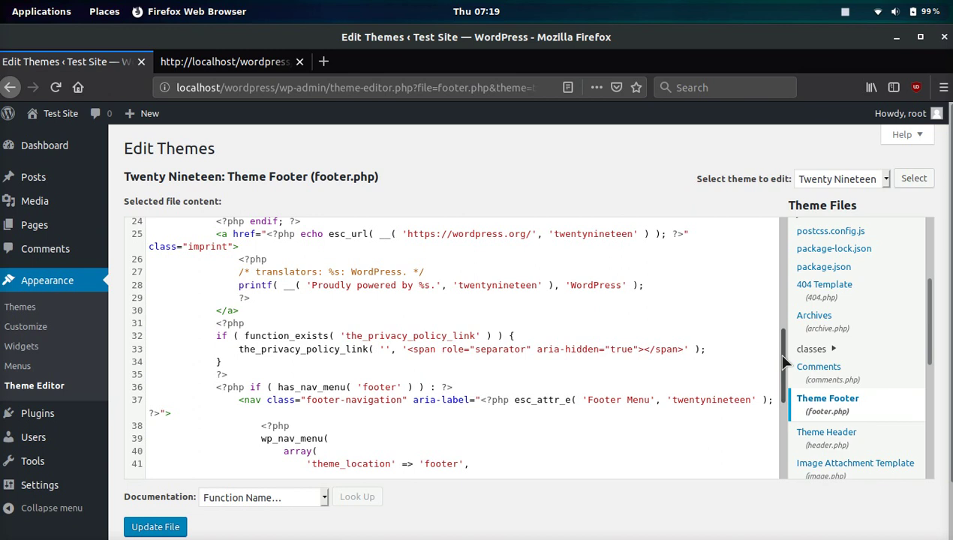
scroll(441, 373, "up", 2)
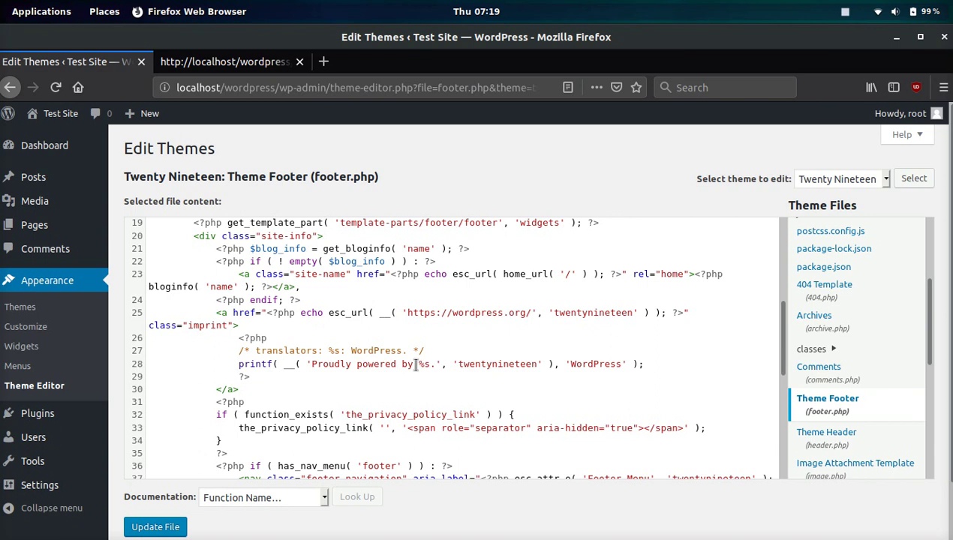
left_click(432, 366)
key("BackSpace")
key("ctrl+z")
left_click_drag(417, 365, 422, 365)
left_click_drag(571, 366, 620, 365)
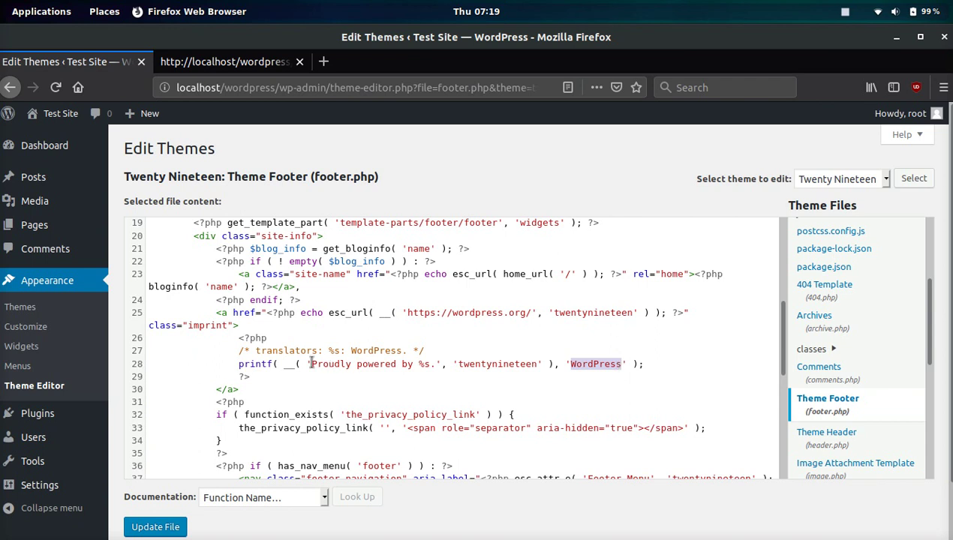
left_click_drag(311, 365, 413, 368)
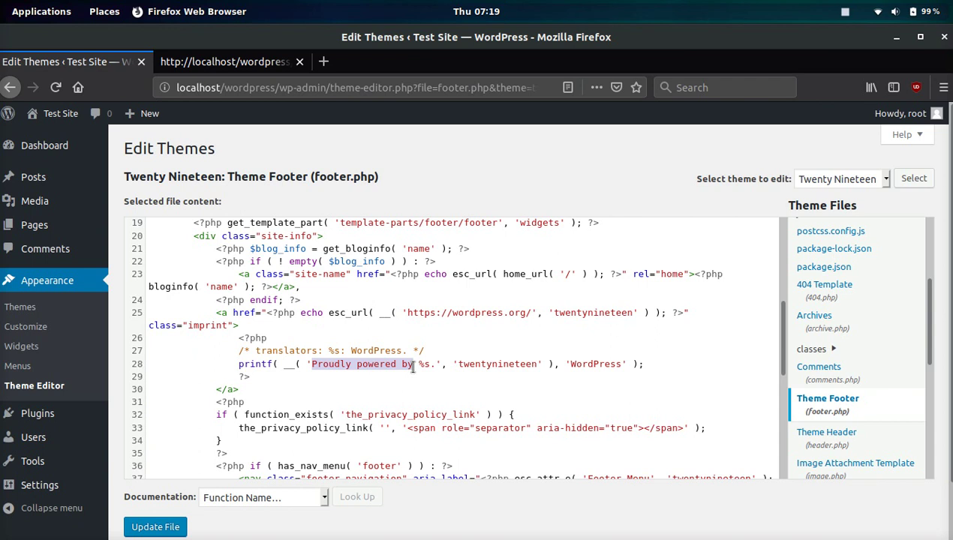
key("BackSpace")
type("Hello W")
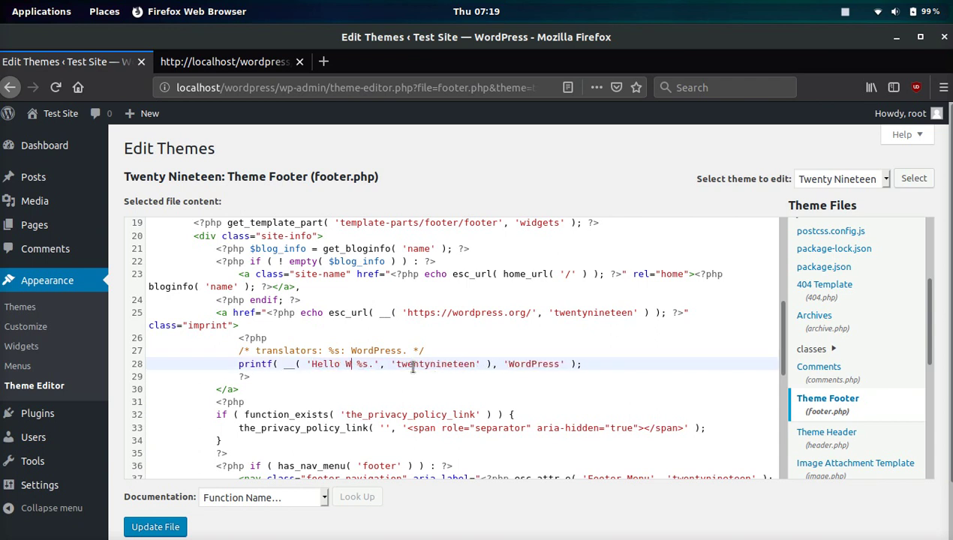
type("orld")
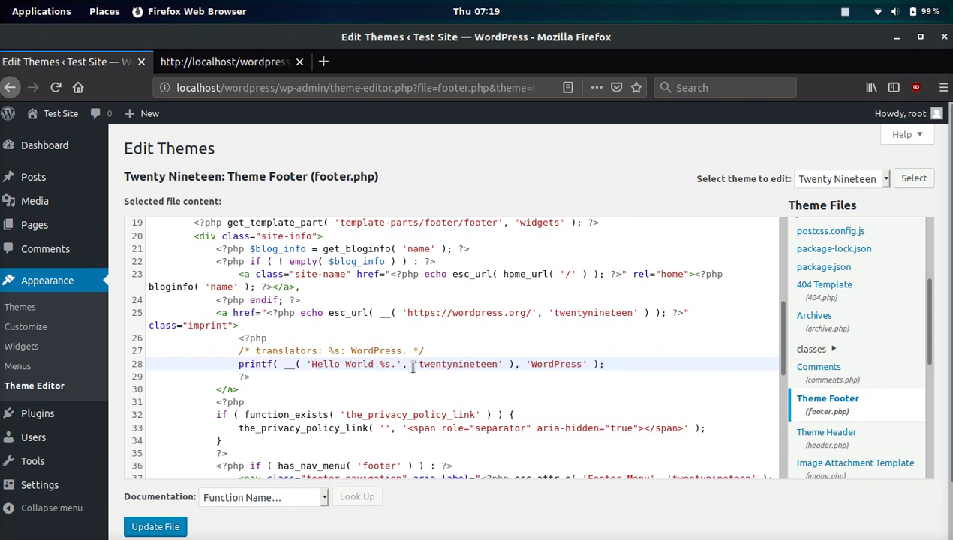
key("BackSpace")
key("BackSpace")
key("BackSpace")
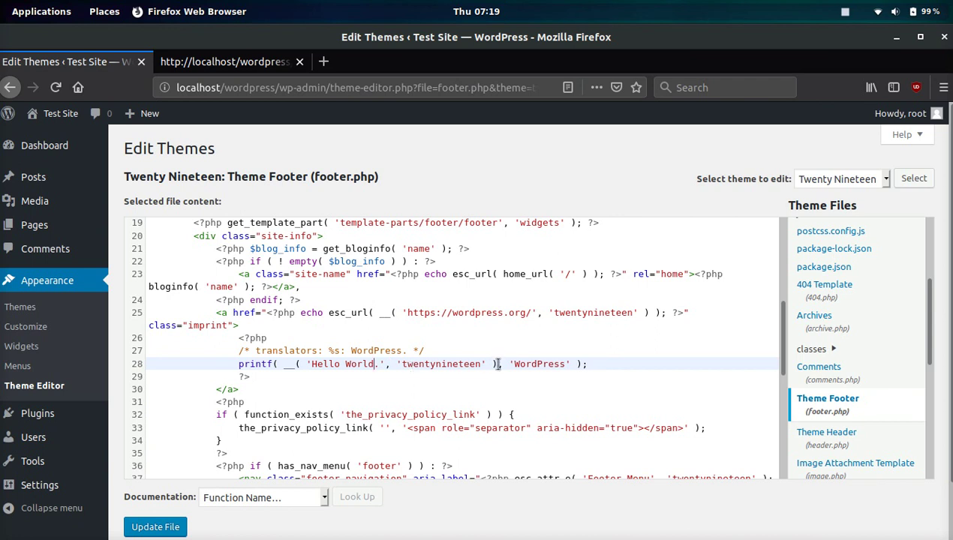
left_click_drag(497, 364, 572, 364)
key("BackSpace")
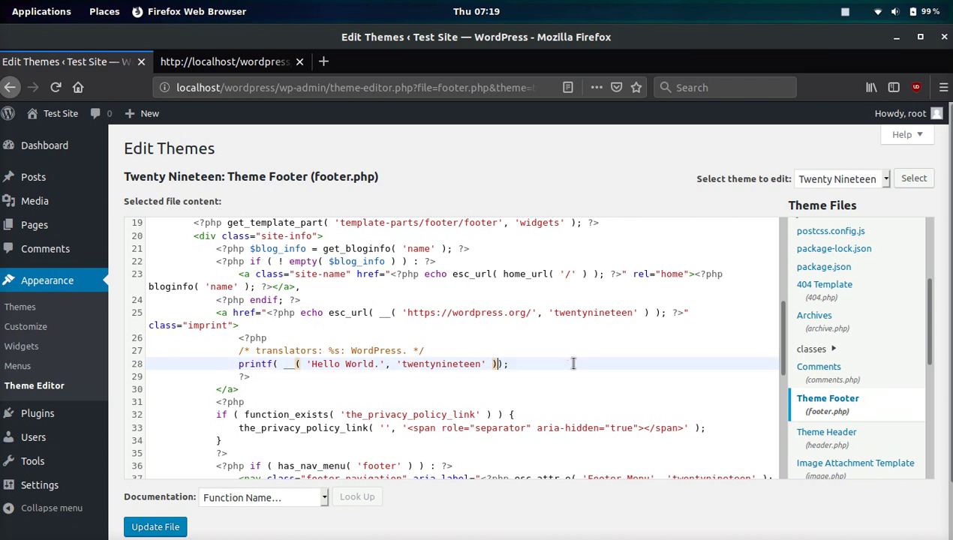
Save footer.php and open the site homepage in a new tab to see 'Test Site, Hello World.'
left_click(139, 528)
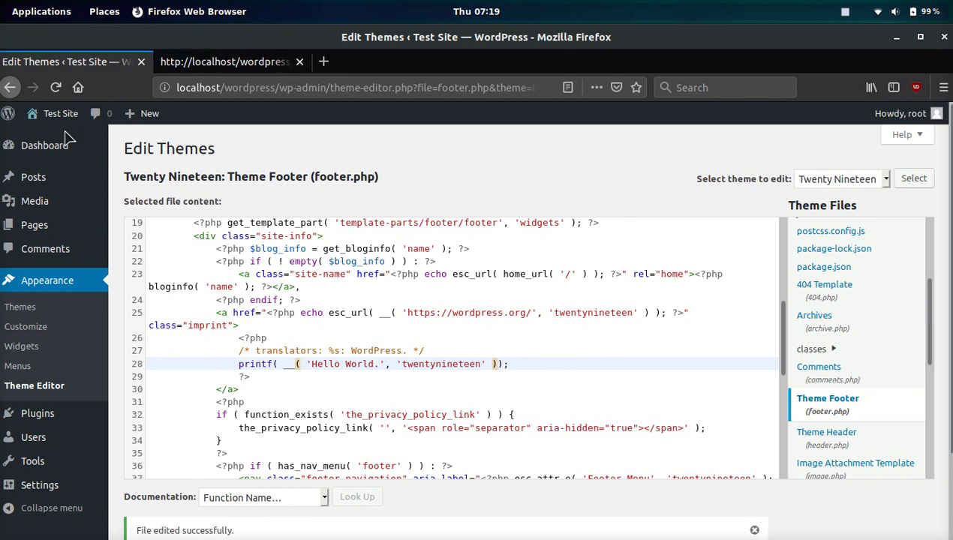
right_click(66, 109)
left_click(82, 118)
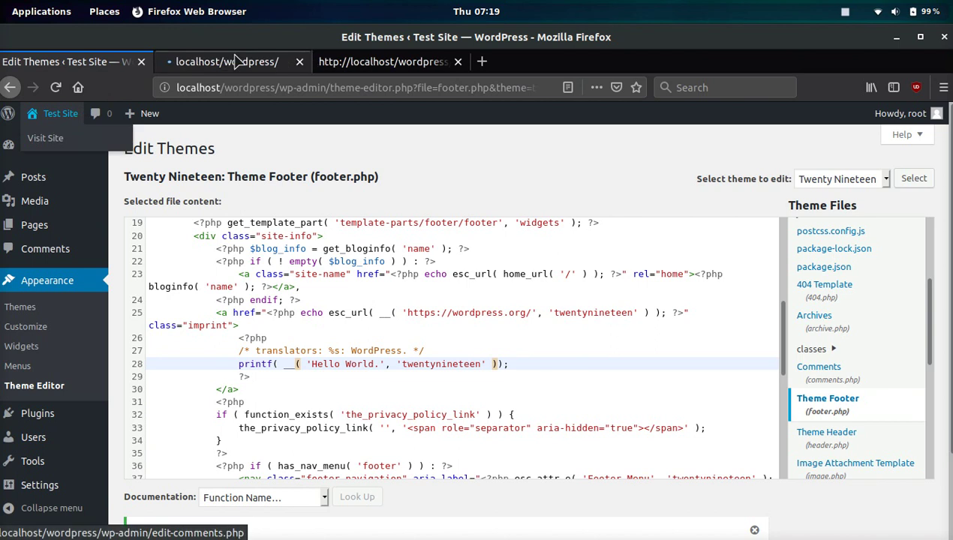
left_click(238, 63)
scroll(709, 391, "down", 10)
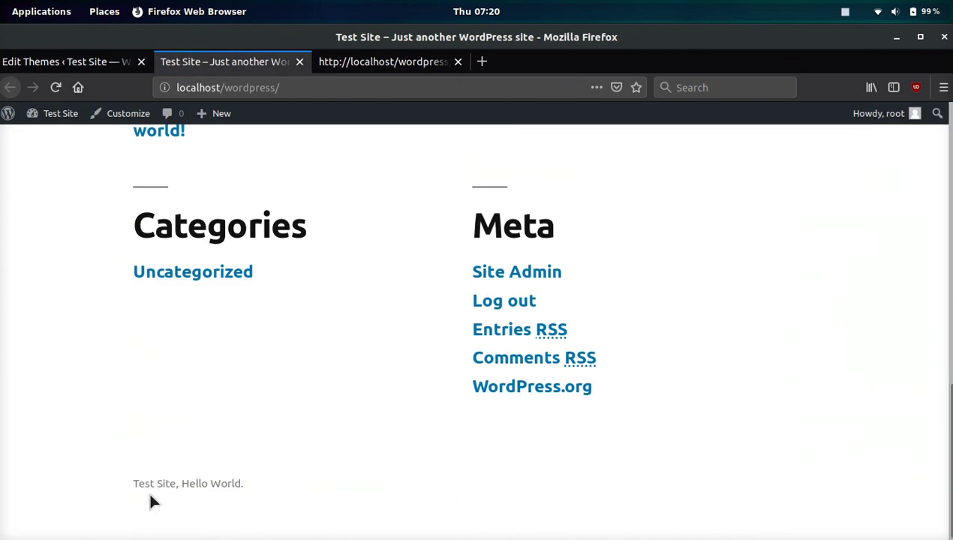
left_click(71, 61)
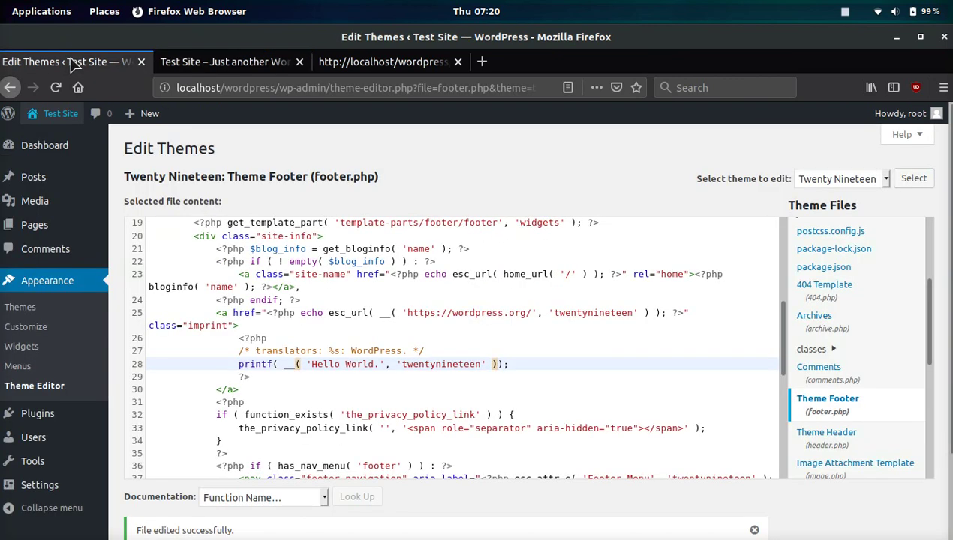
left_click(409, 312)
key("shift+End")
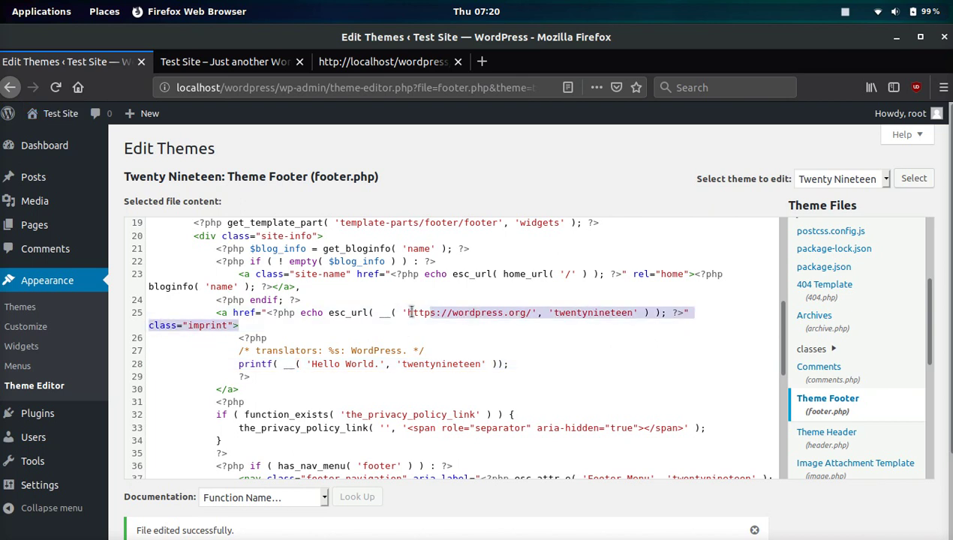
left_click(410, 313)
left_click_drag(410, 312, 530, 318)
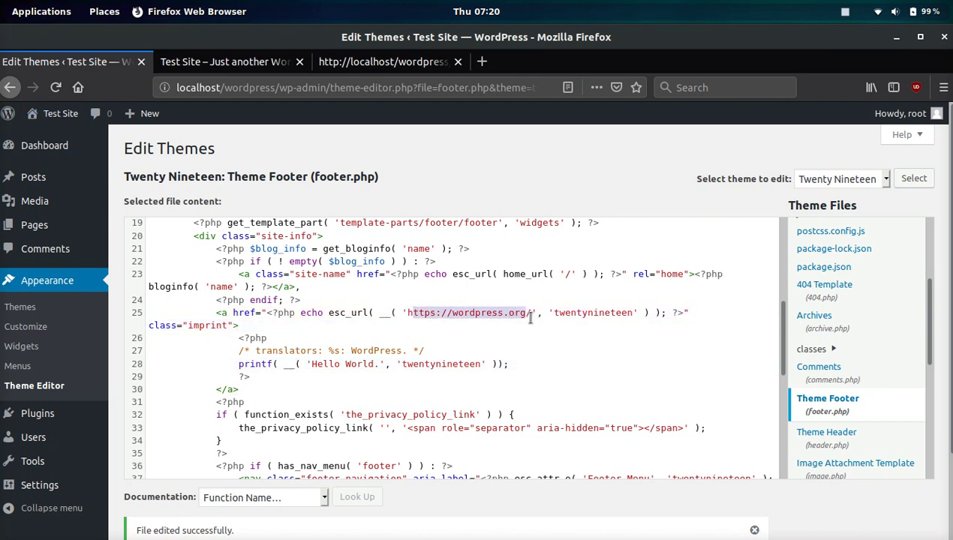
type("tt")
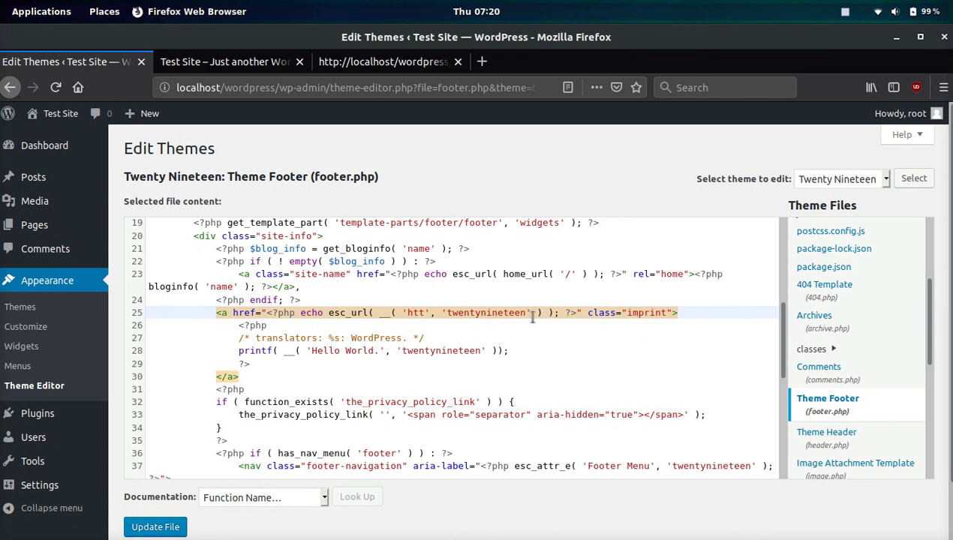
type("ps://h")
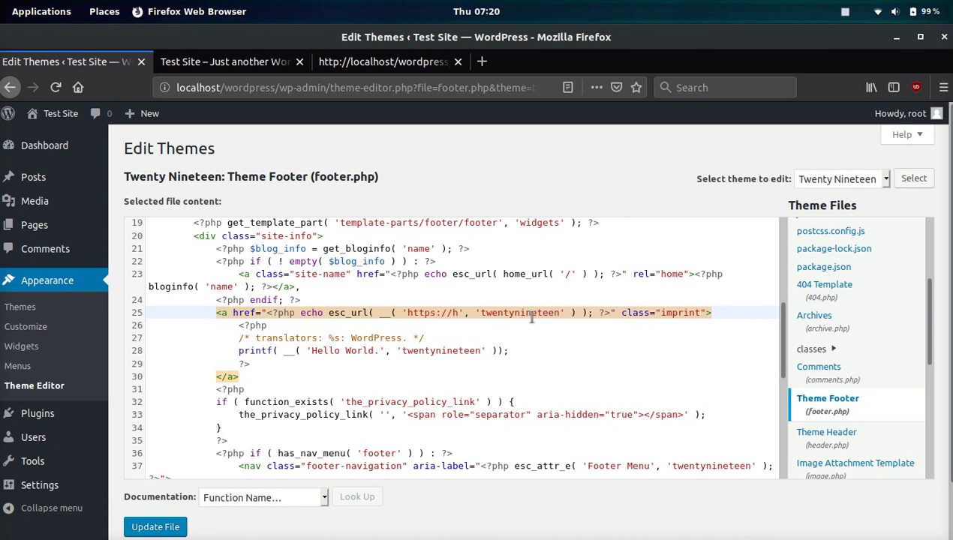
type("ost.promo")
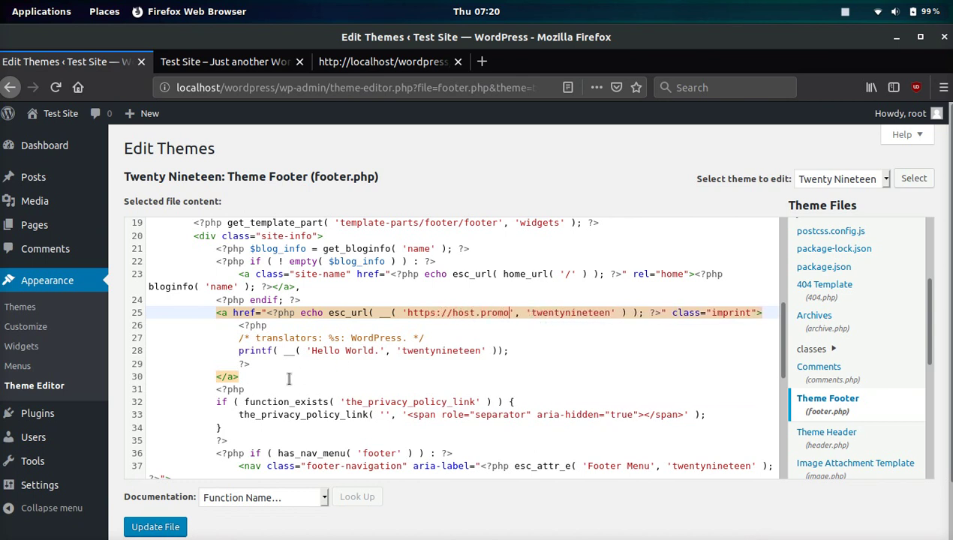
left_click(147, 526)
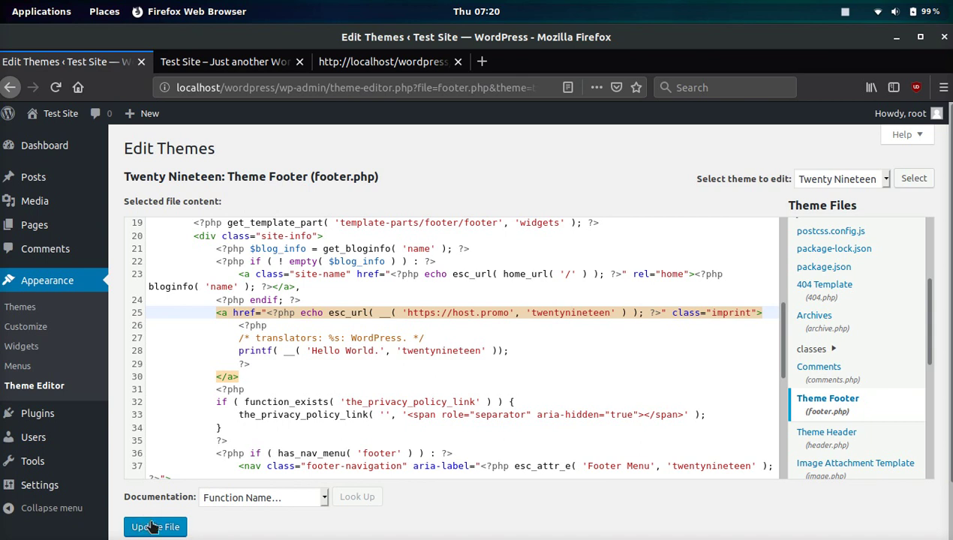
Reload the homepage and open the Hello World footer link in a new tab to confirm HostPromo
left_click(278, 64)
key("F5")
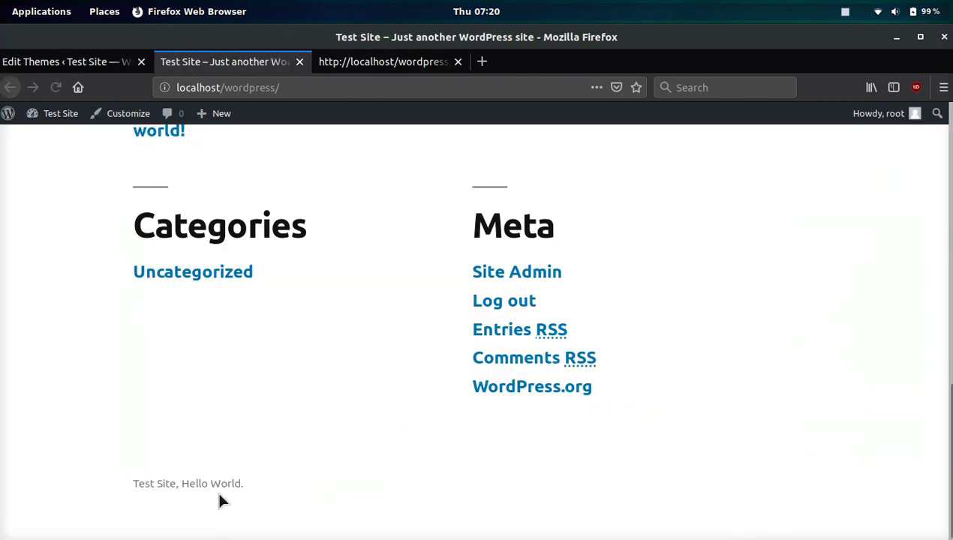
right_click(224, 486)
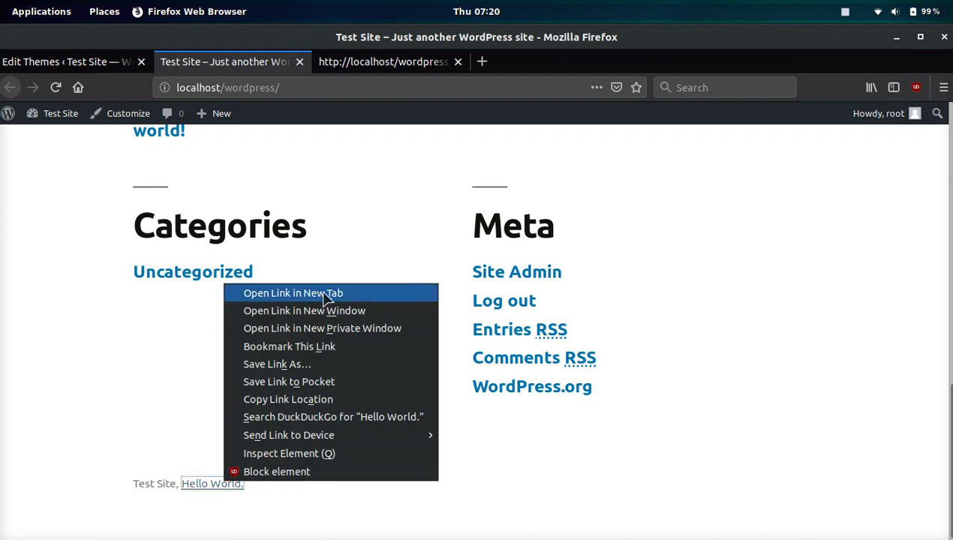
left_click(266, 292)
left_click(389, 69)
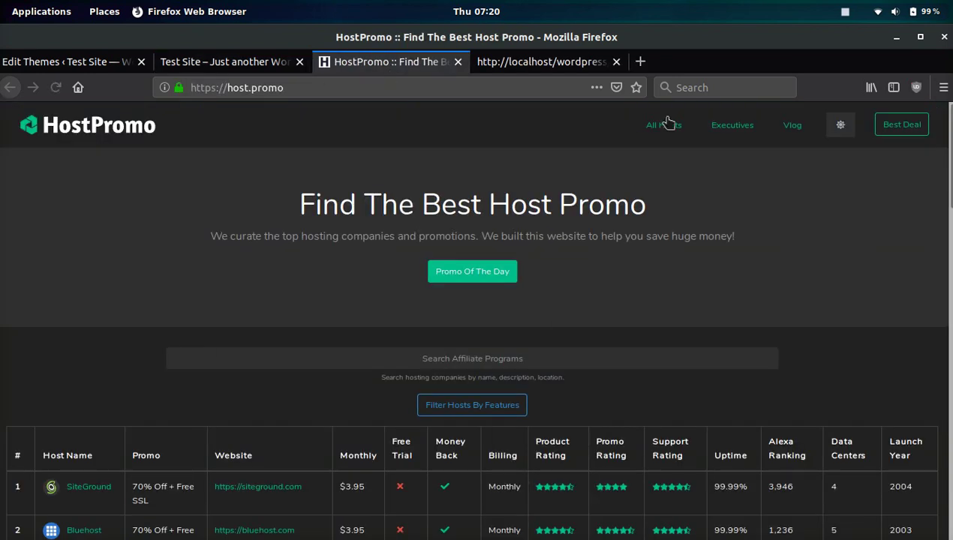
Leave the theme editor for the WordPress Dashboard, then view the 'Find The Best Host Promo' page
left_click(69, 65)
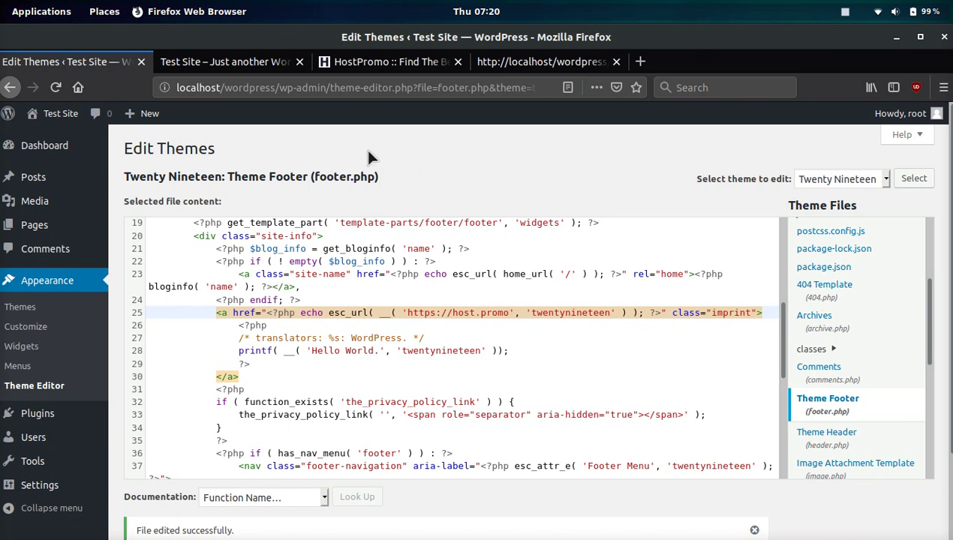
left_click(75, 150)
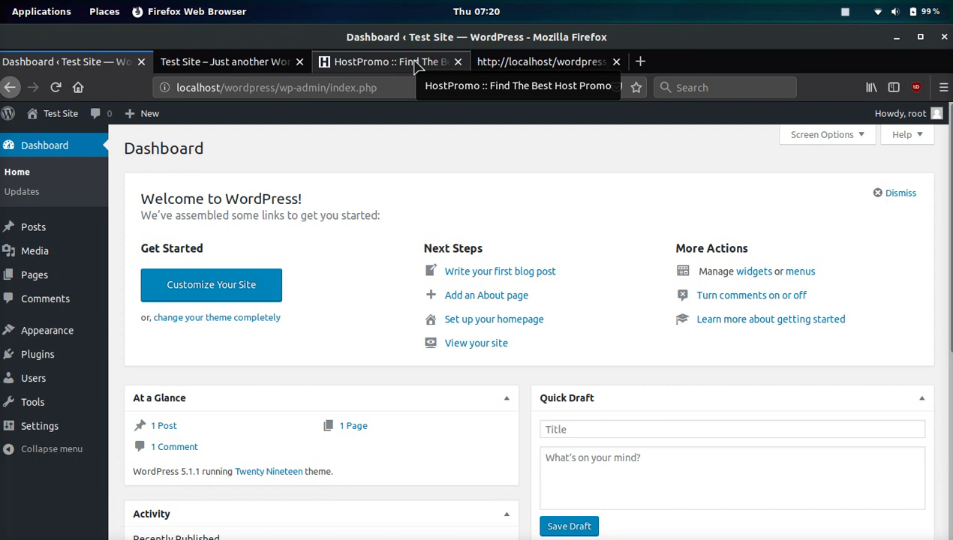
left_click(415, 64)
key("Page_Down")
key("Page_Down")
key("Page_Down")
key("Page_Down")
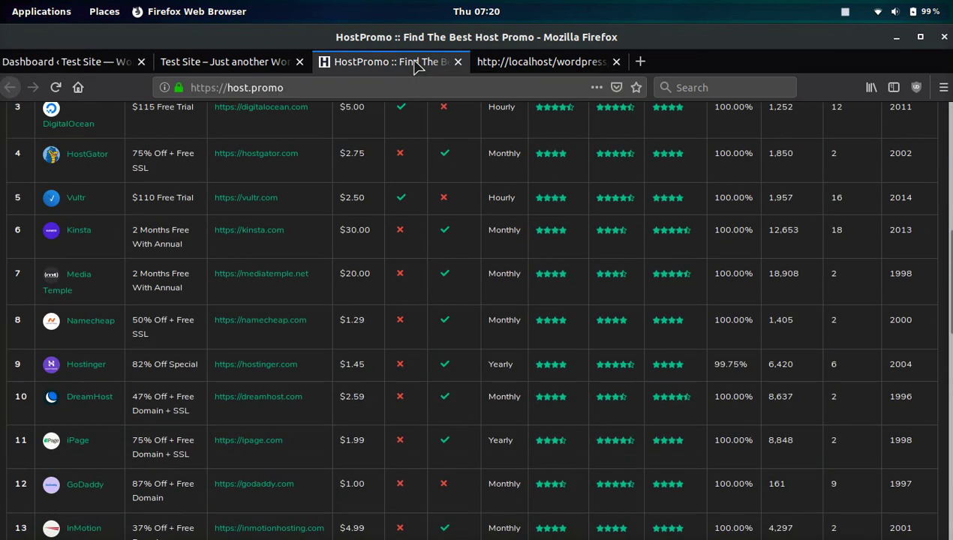
key("Page_Up")
key("Page_Up")
key("Page_Up")
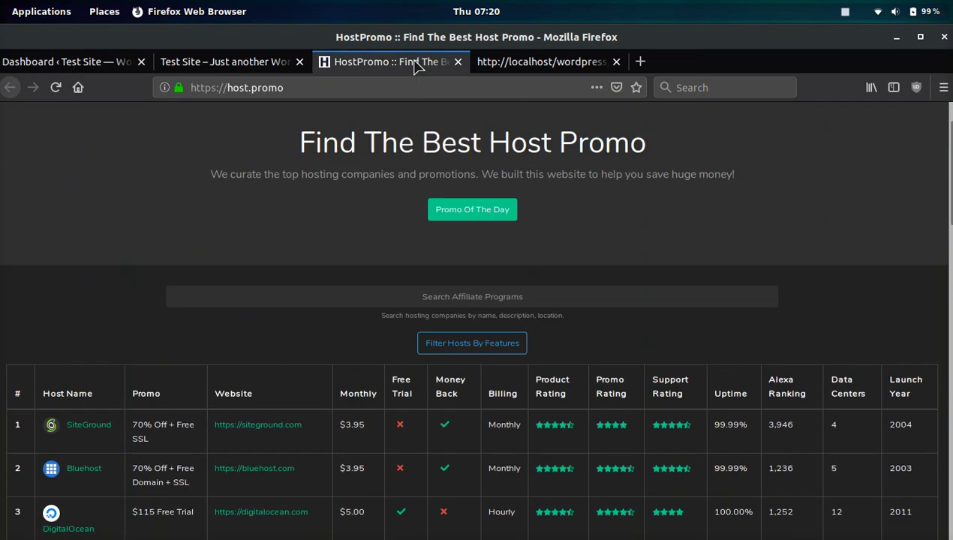